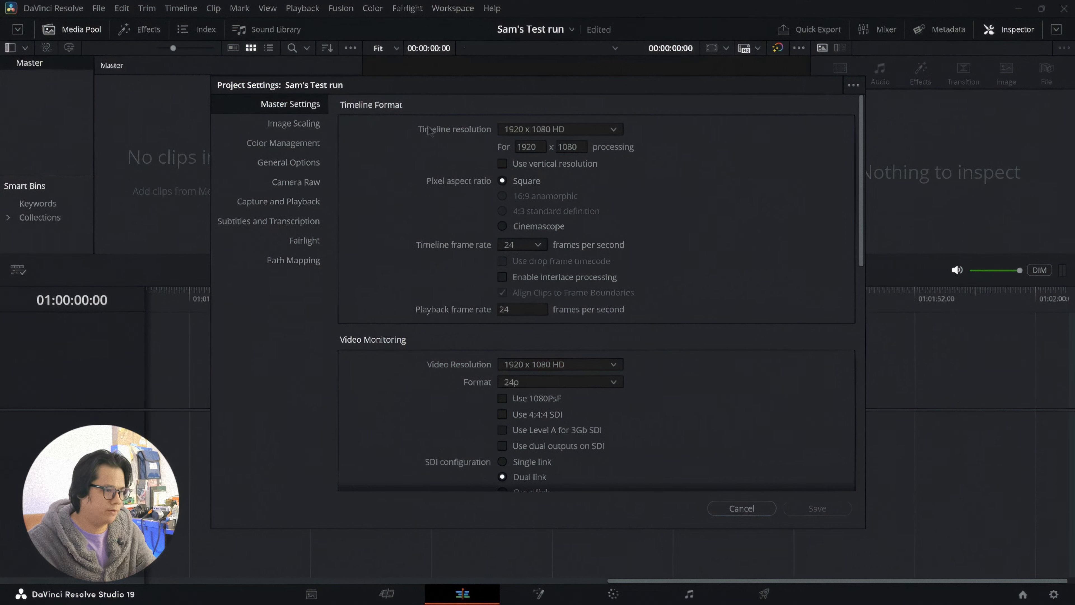
# Step: Set the timeline resolution to 1920 x 1080 HD and the timeline frame rate to 24 fps, and save the project settings
pyautogui.click(592, 129)
pyautogui.click(580, 259)
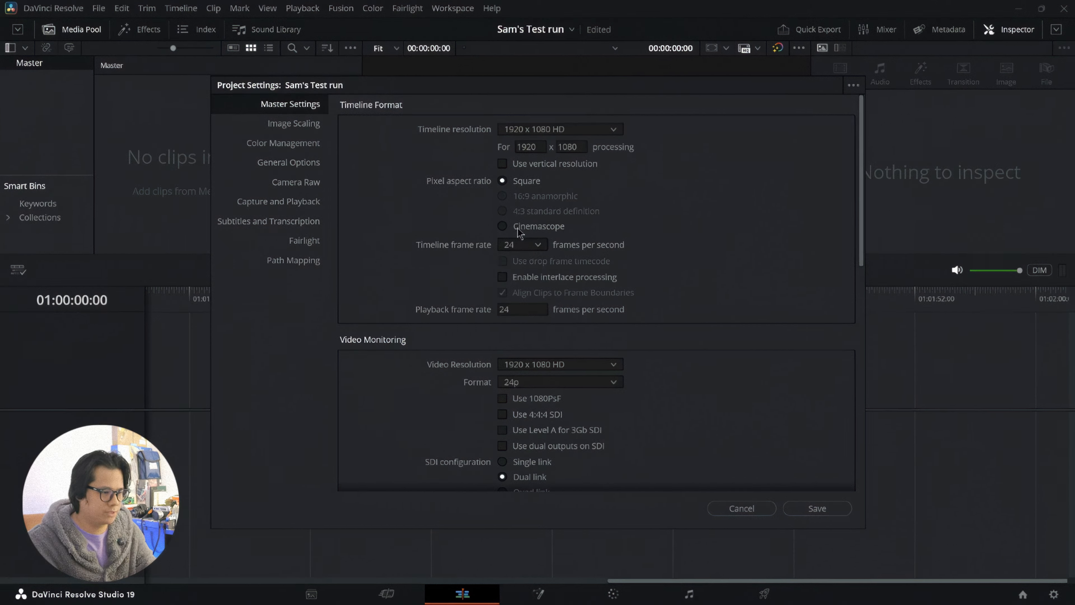
pyautogui.click(534, 248)
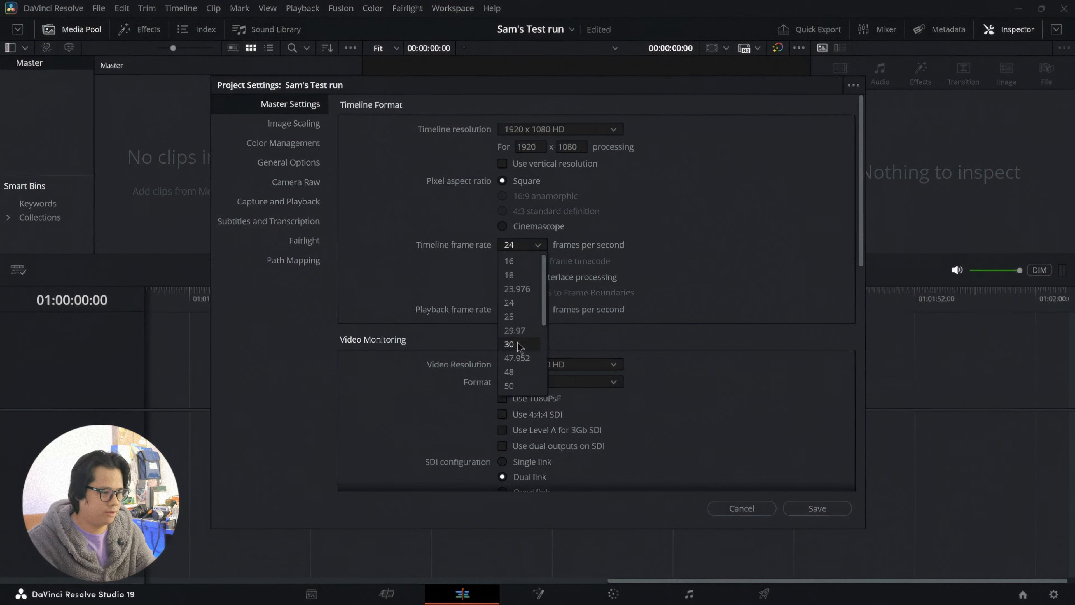
pyautogui.scroll(-2, 522, 344)
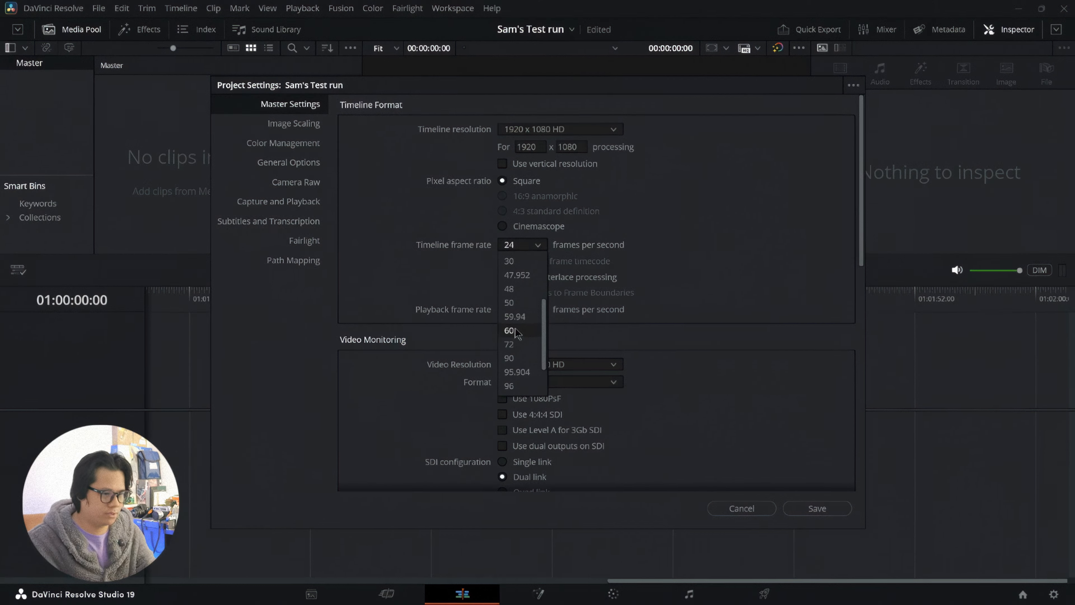
pyautogui.scroll(1, 524, 273)
pyautogui.click(525, 264)
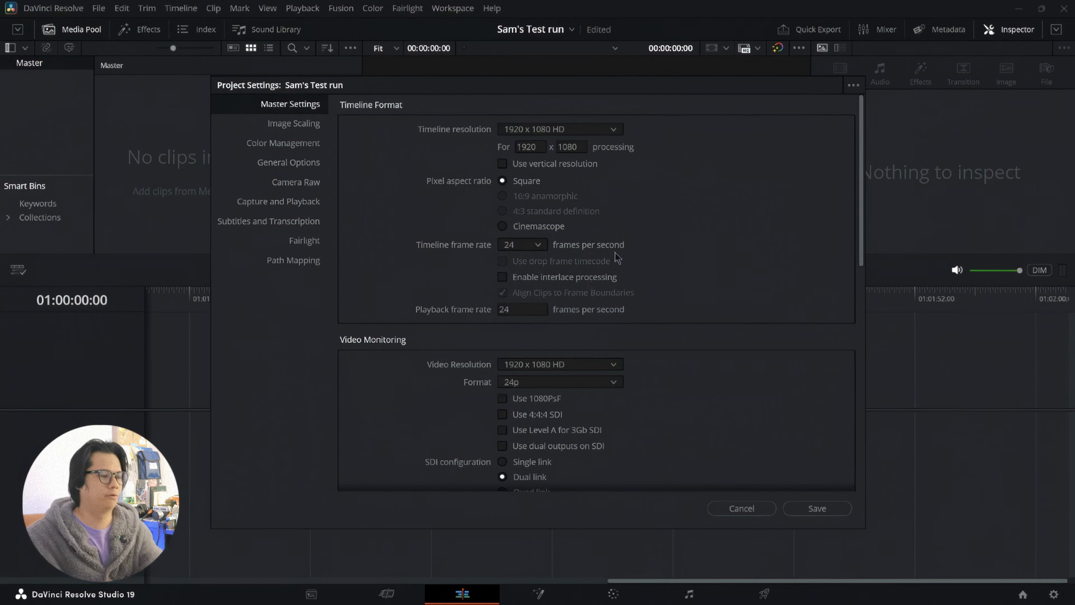
pyautogui.click(817, 508)
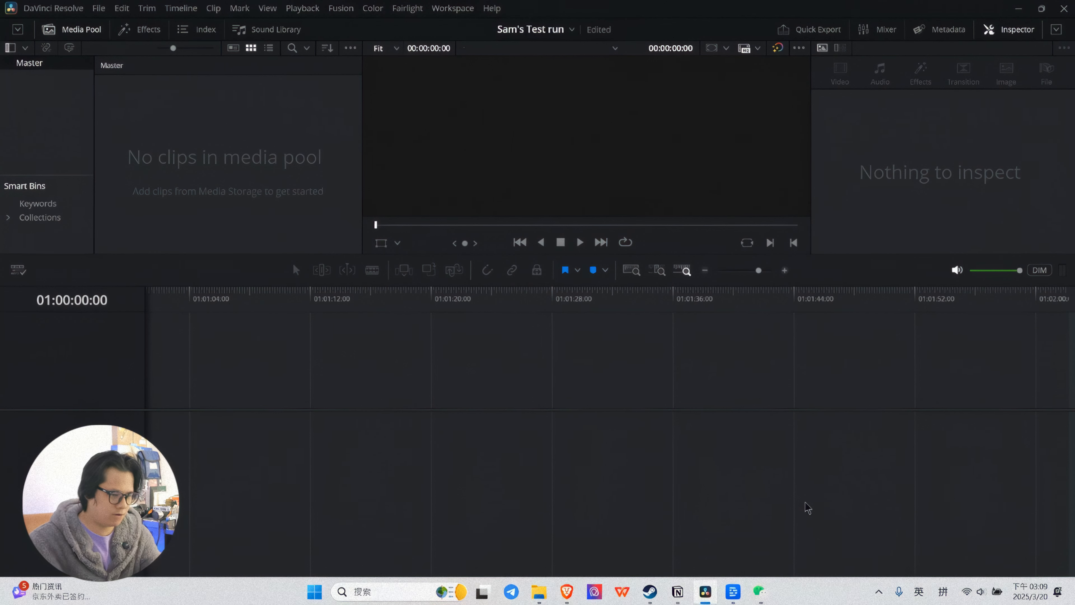
# Step: Browse media storage to the Dailies folder of "20250309 Importing Clips and Audio", select both clips, and view the Cut and Edit workspaces
pyautogui.click(311, 594)
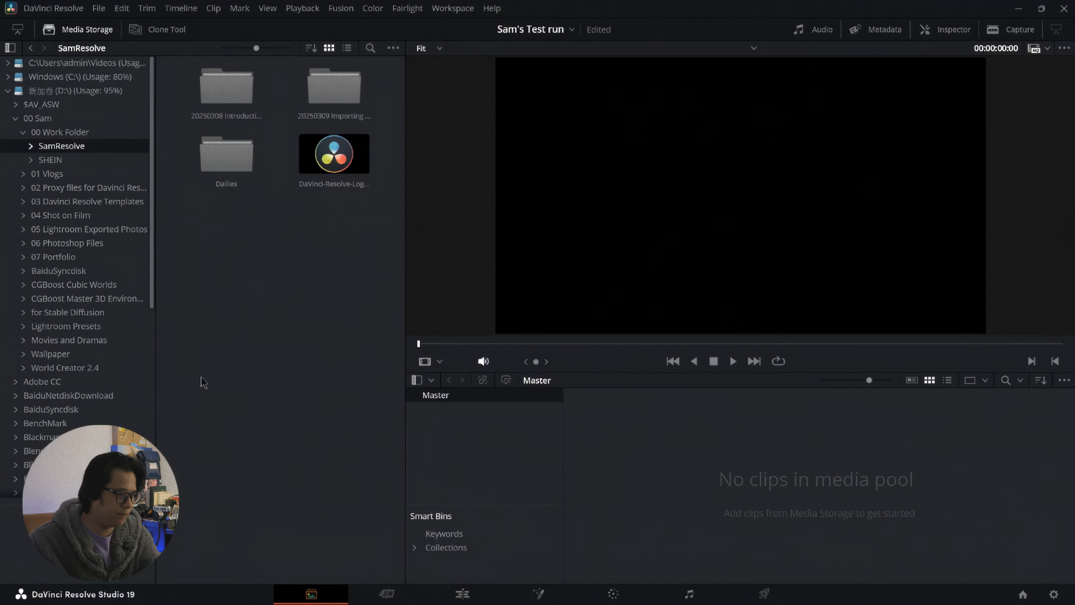
pyautogui.doubleClick(334, 86)
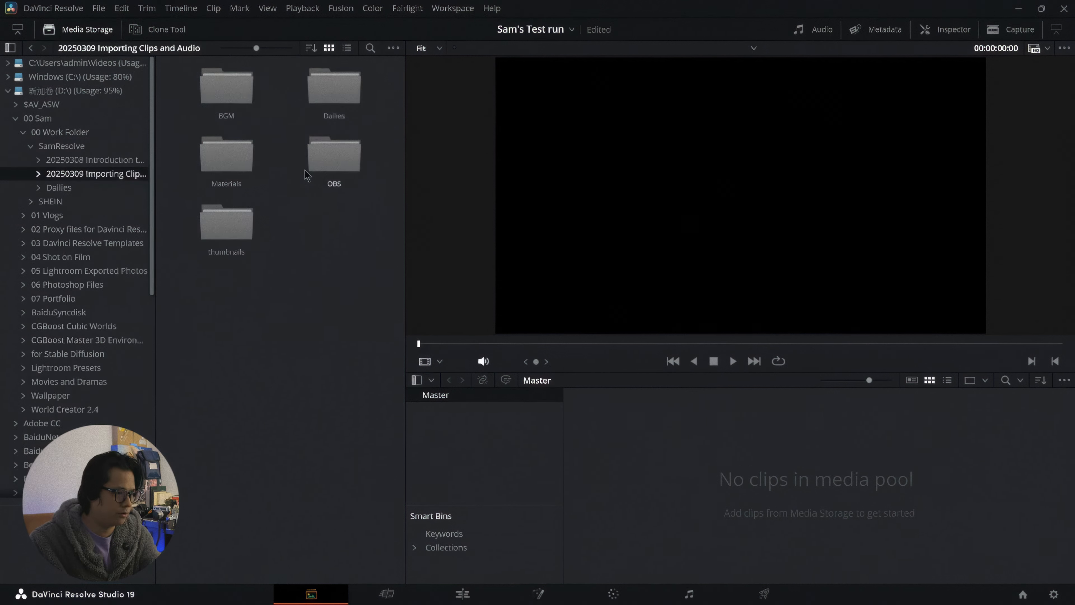
pyautogui.doubleClick(334, 87)
pyautogui.moveTo(240, 147); pyautogui.dragTo(372, 64)
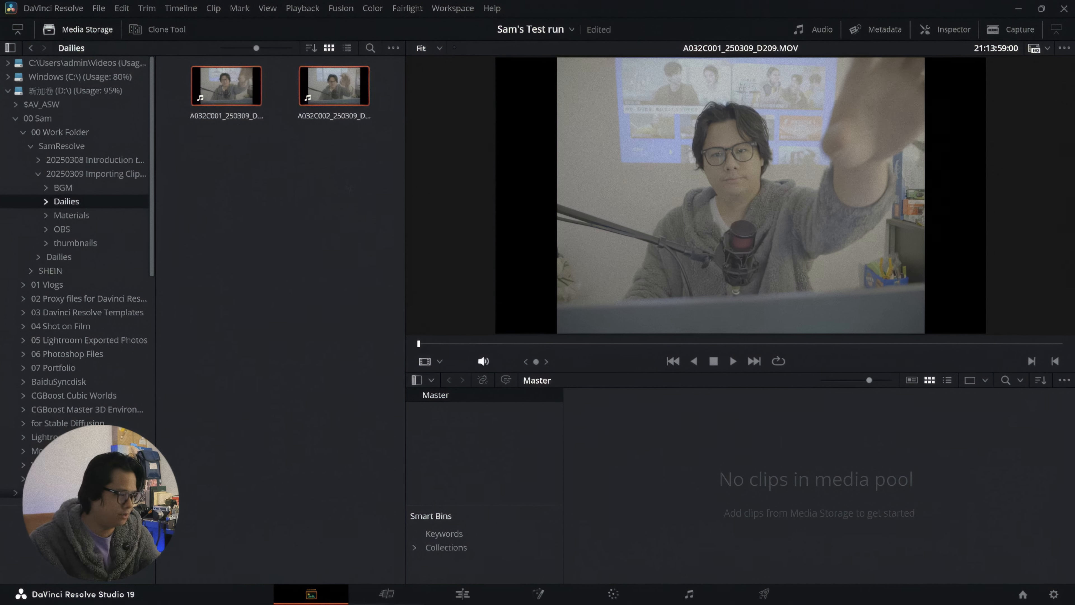
pyautogui.click(387, 594)
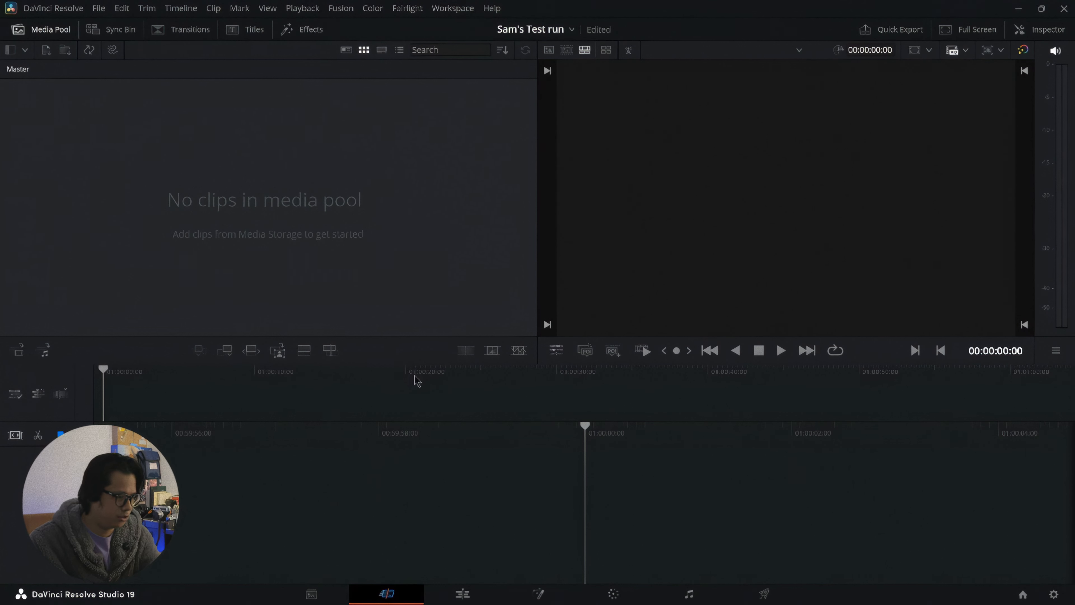
pyautogui.click(471, 595)
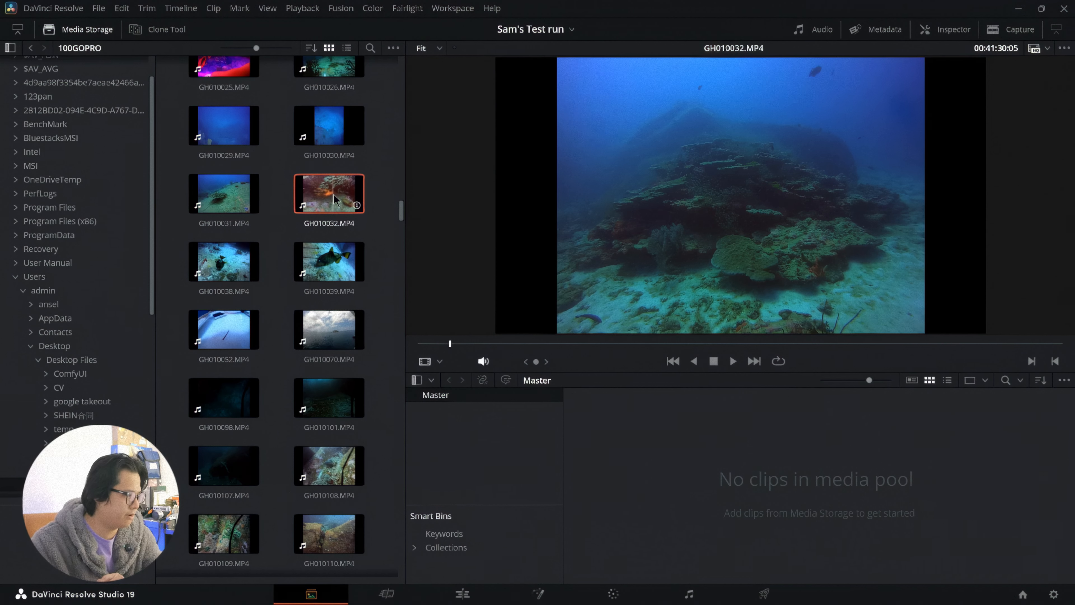
# Step: Import GH010032.MP4 into the media pool without changing the project frame rate, and check the frame rate in the project settings
pyautogui.moveTo(339, 194); pyautogui.dragTo(665, 449)
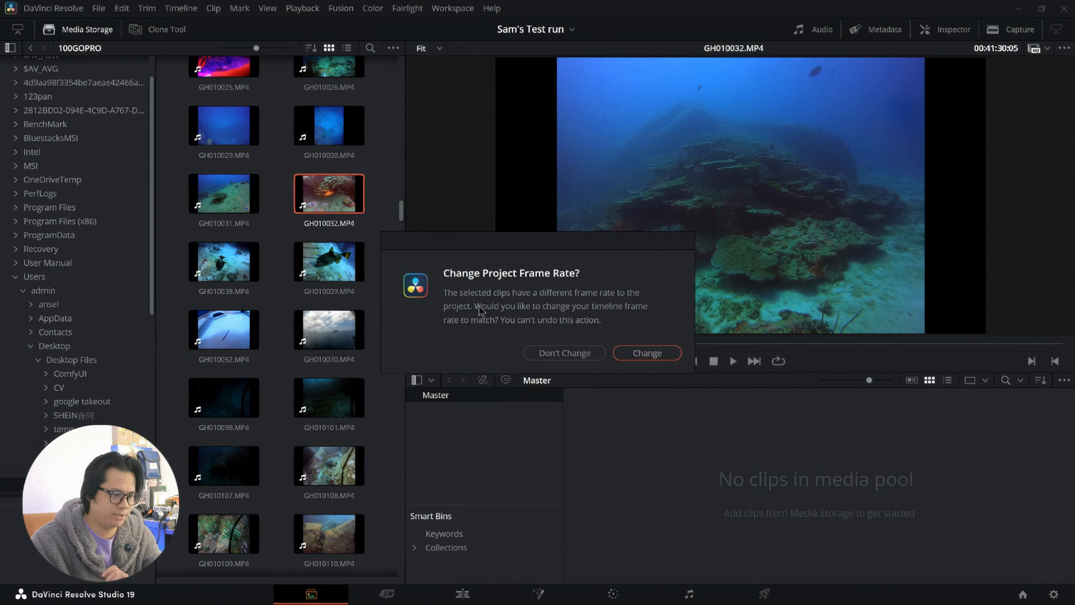
pyautogui.click(592, 357)
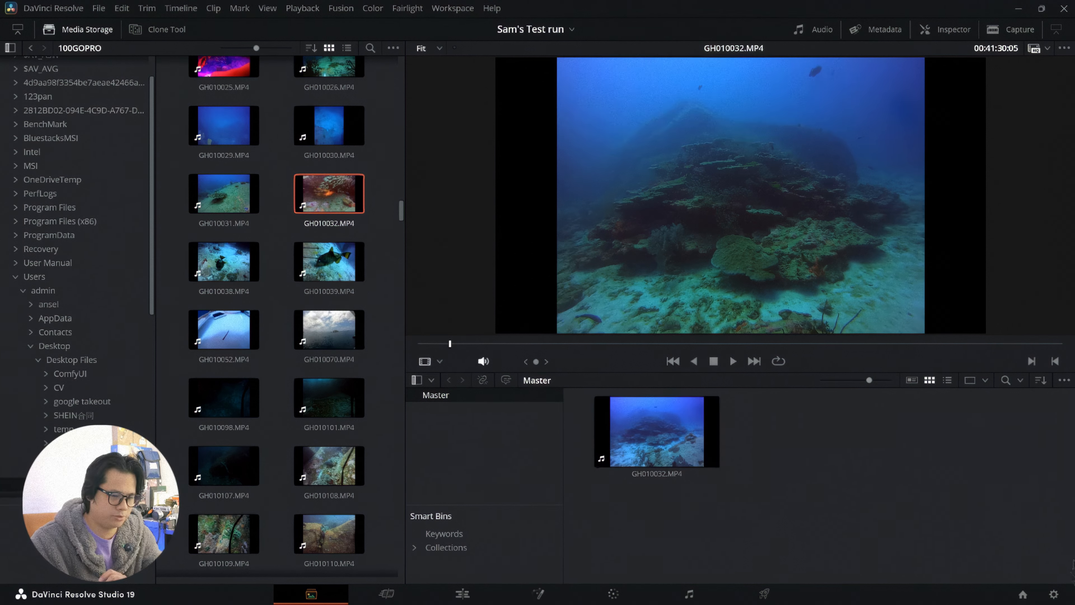
pyautogui.click(1058, 595)
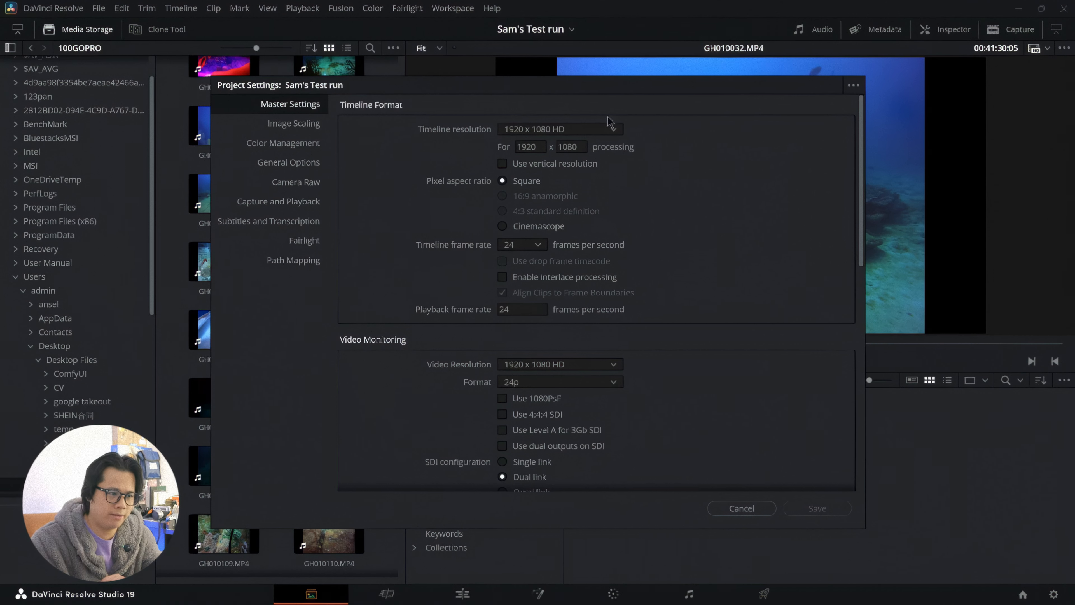
pyautogui.click(531, 249)
pyautogui.click(532, 248)
pyautogui.click(742, 508)
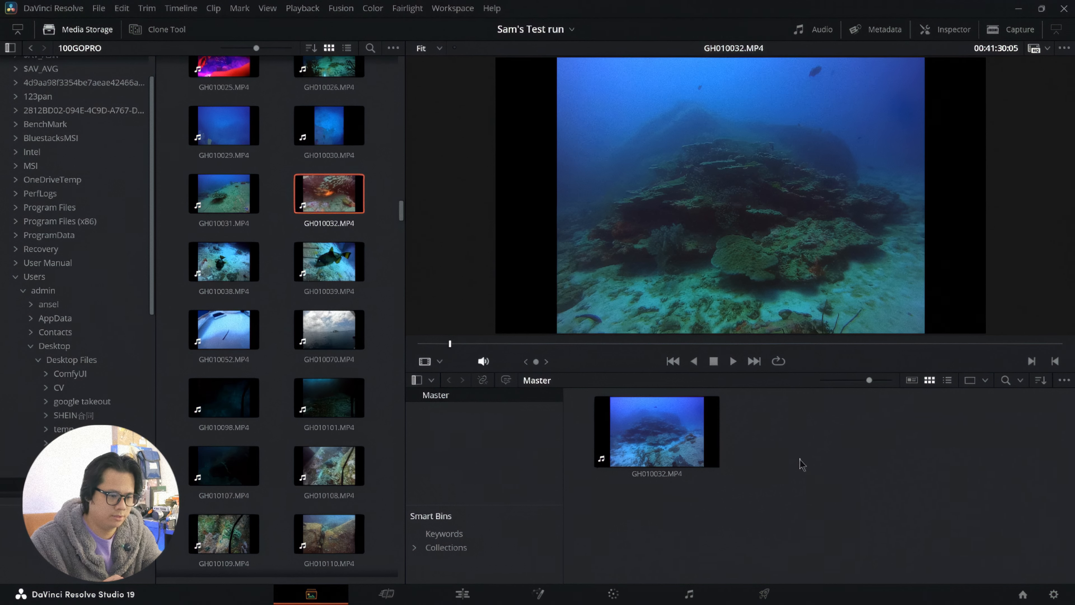
# Step: Create a timeline on the Edit page by placing the GH010032.MP4 clip from the media pool on it
pyautogui.click(461, 594)
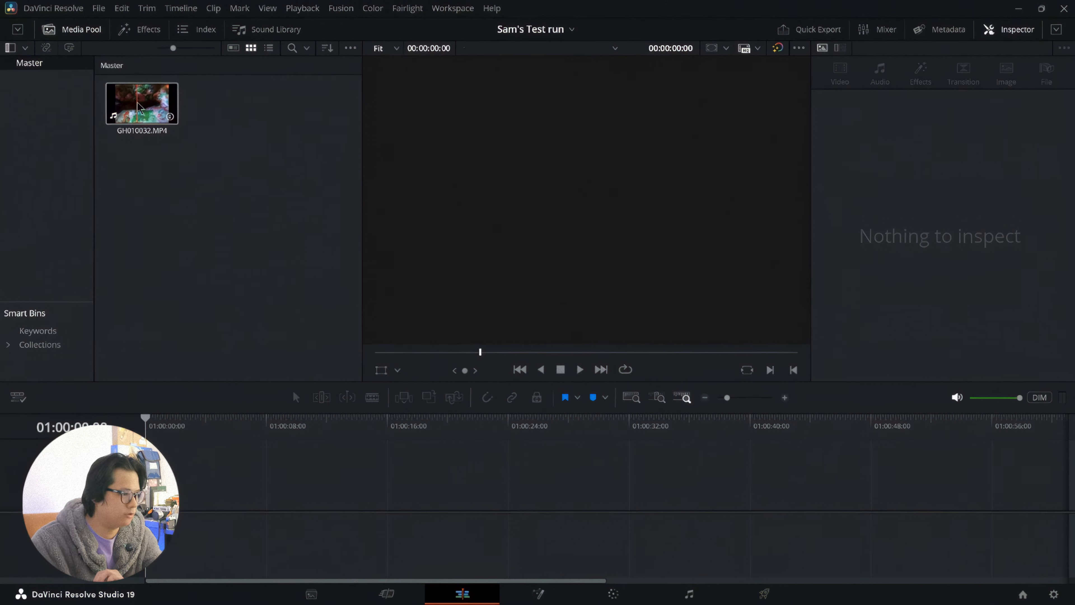
pyautogui.moveTo(144, 104); pyautogui.dragTo(284, 508)
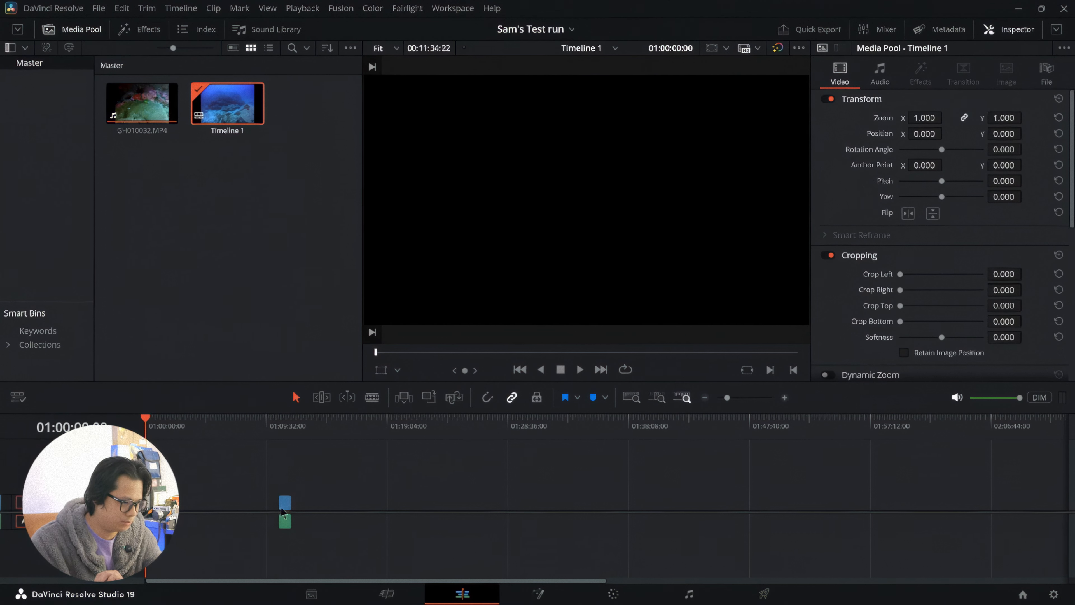
pyautogui.click(784, 397)
pyautogui.click(784, 398)
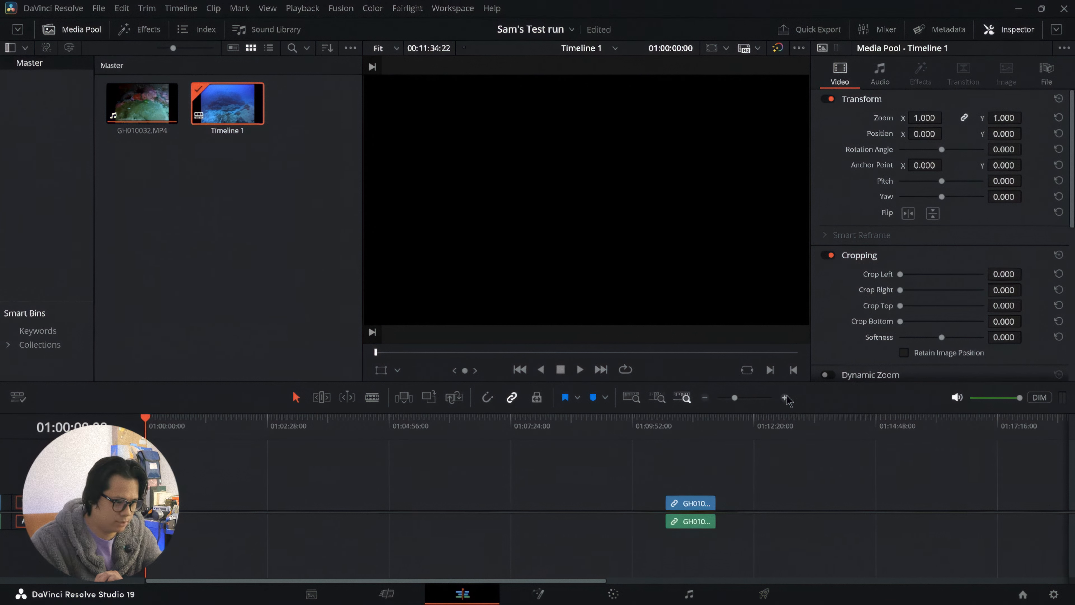
# Step: Enlarge the Video 1 and Audio 1 tracks until the clip's thumbnail and audio waveform can be read easily
pyautogui.moveTo(84, 494); pyautogui.dragTo(85, 462)
pyautogui.moveTo(84, 534); pyautogui.dragTo(84, 551)
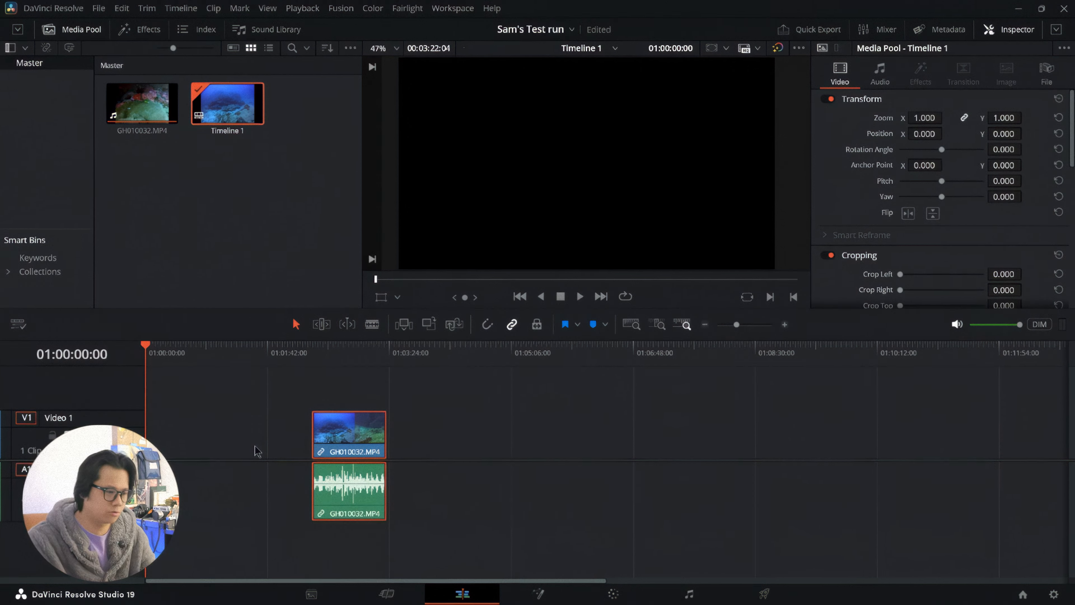
pyautogui.scroll(-7, 257, 440)
pyautogui.scroll(8, 258, 439)
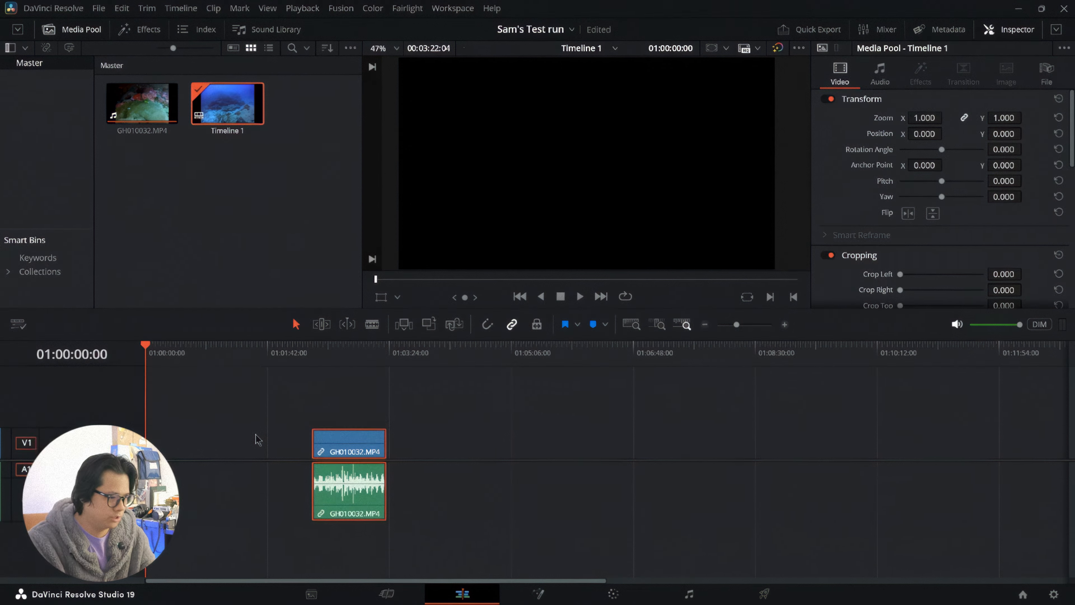
pyautogui.scroll(3, 257, 440)
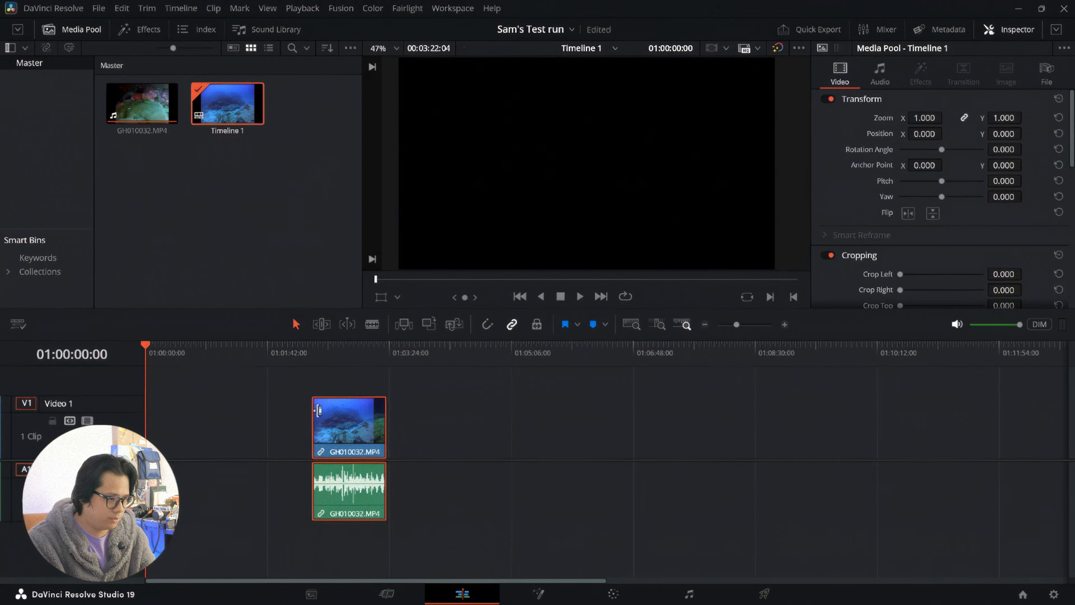
pyautogui.scroll(-4, 284, 487)
pyautogui.scroll(3, 286, 492)
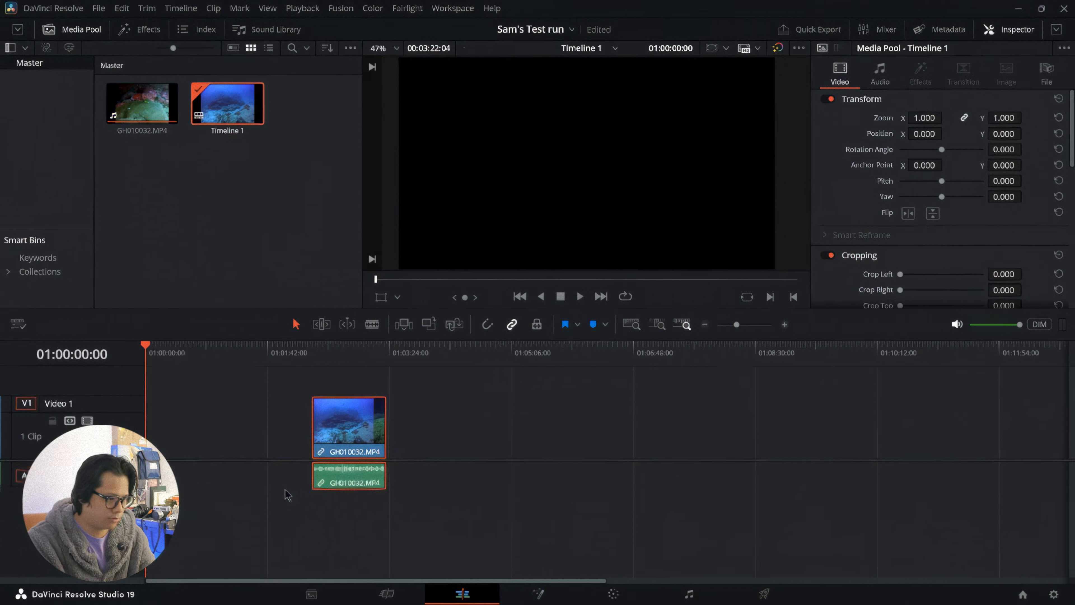
pyautogui.scroll(3, 286, 493)
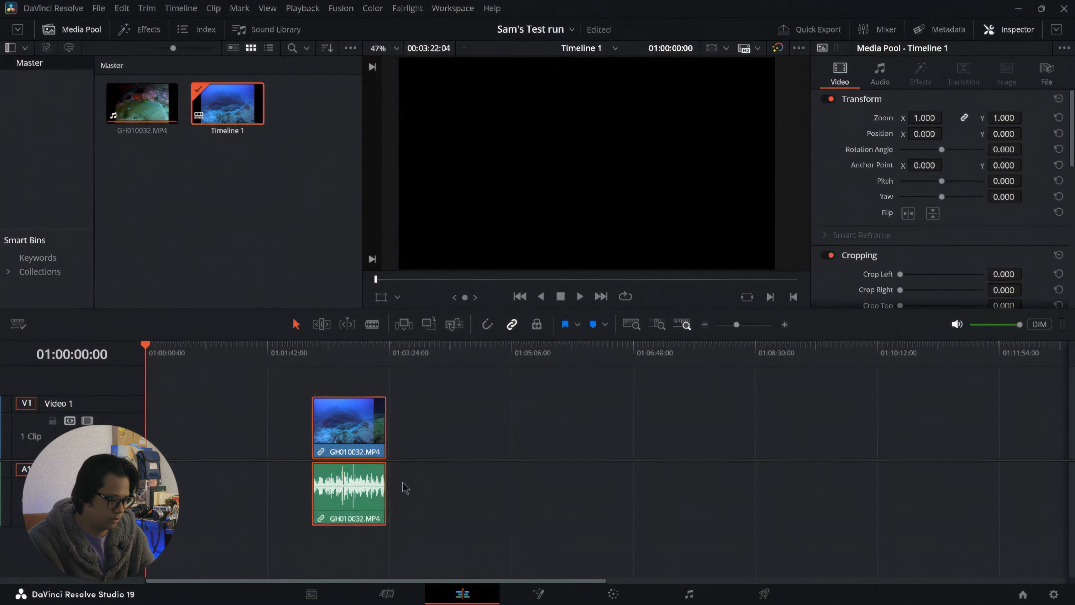
# Step: Scrub through the GH010032.MP4 clip and move it along Video 1 to the start of the timeline
pyautogui.scroll(4, 344, 477)
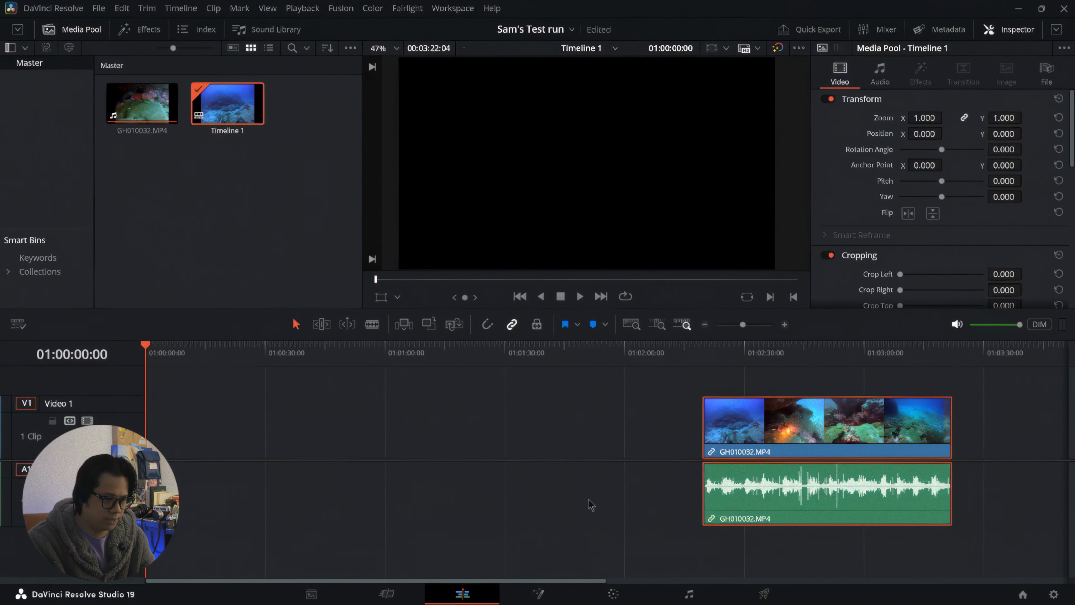
pyautogui.hscroll(3, 593, 499)
pyautogui.moveTo(500, 355); pyautogui.dragTo(569, 360)
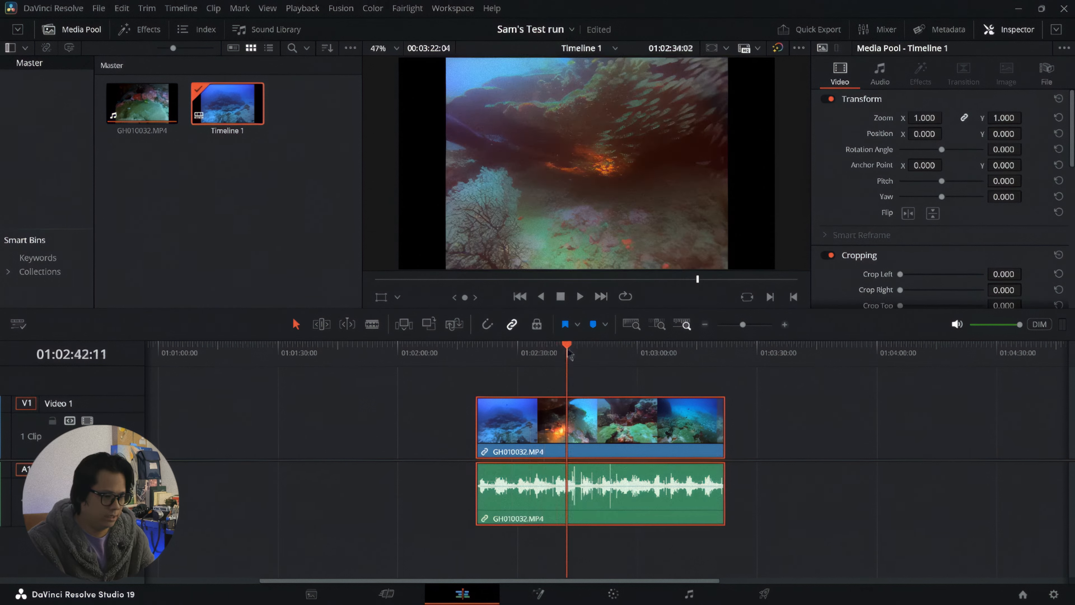
pyautogui.moveTo(569, 428); pyautogui.dragTo(587, 429)
pyautogui.moveTo(678, 461); pyautogui.dragTo(676, 421)
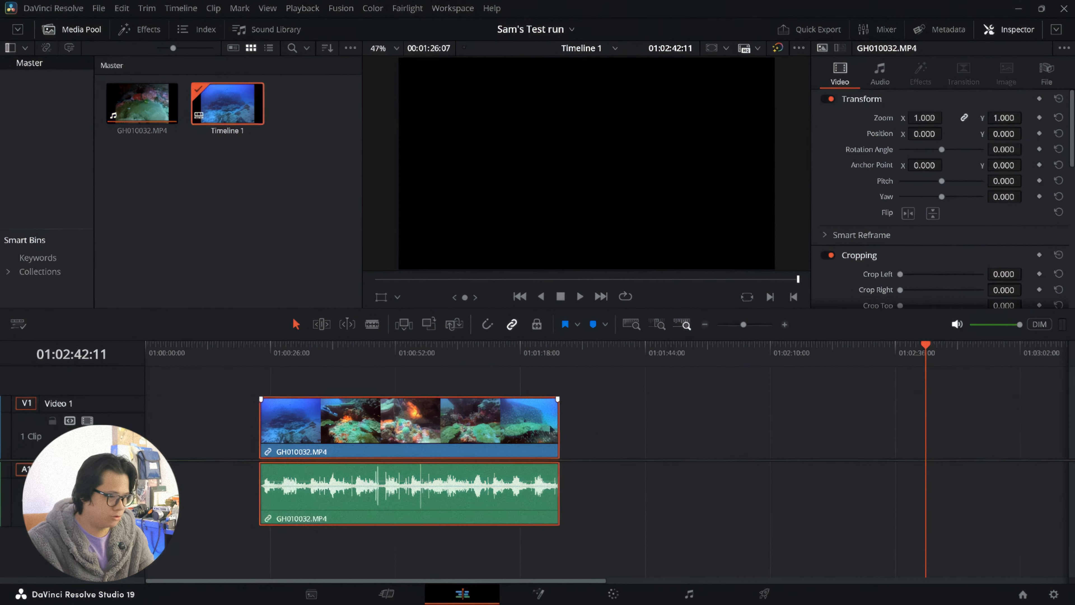
pyautogui.moveTo(464, 427); pyautogui.dragTo(345, 438)
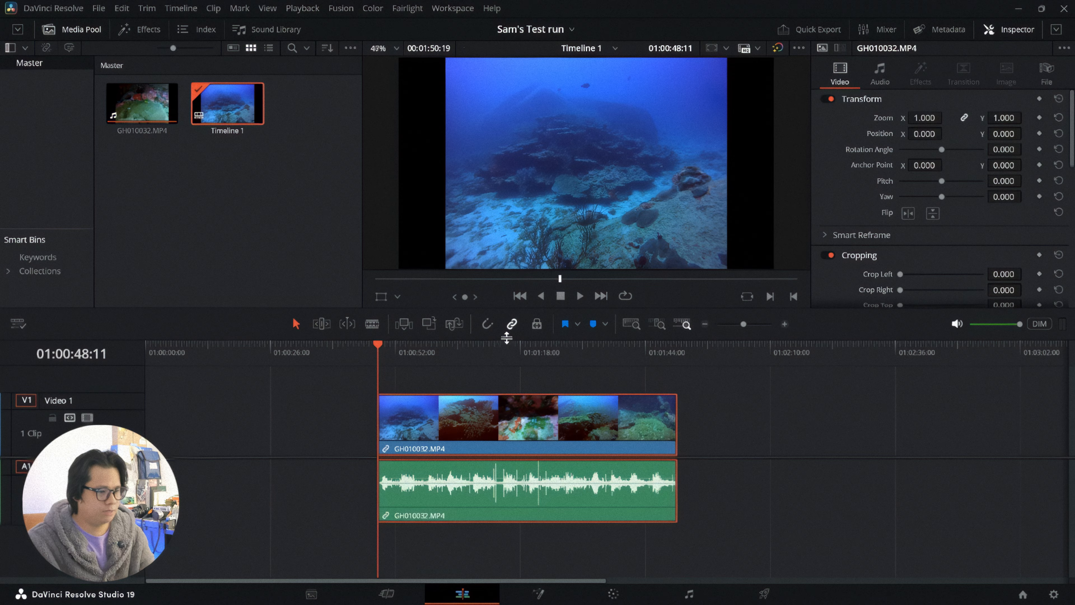
pyautogui.click(443, 351)
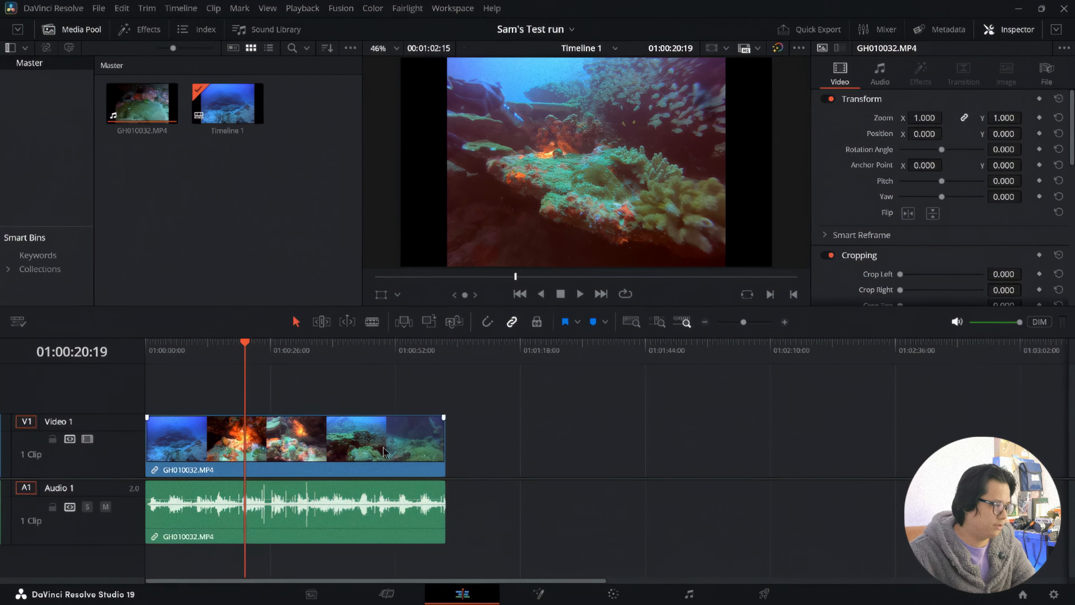
# Step: Add a second copy of GH010032.MP4 on a Video 2 track, starting at about 30 seconds and overlapping the first clip's end
pyautogui.moveTo(174, 101); pyautogui.dragTo(190, 424)
pyautogui.moveTo(276, 409); pyautogui.dragTo(420, 417)
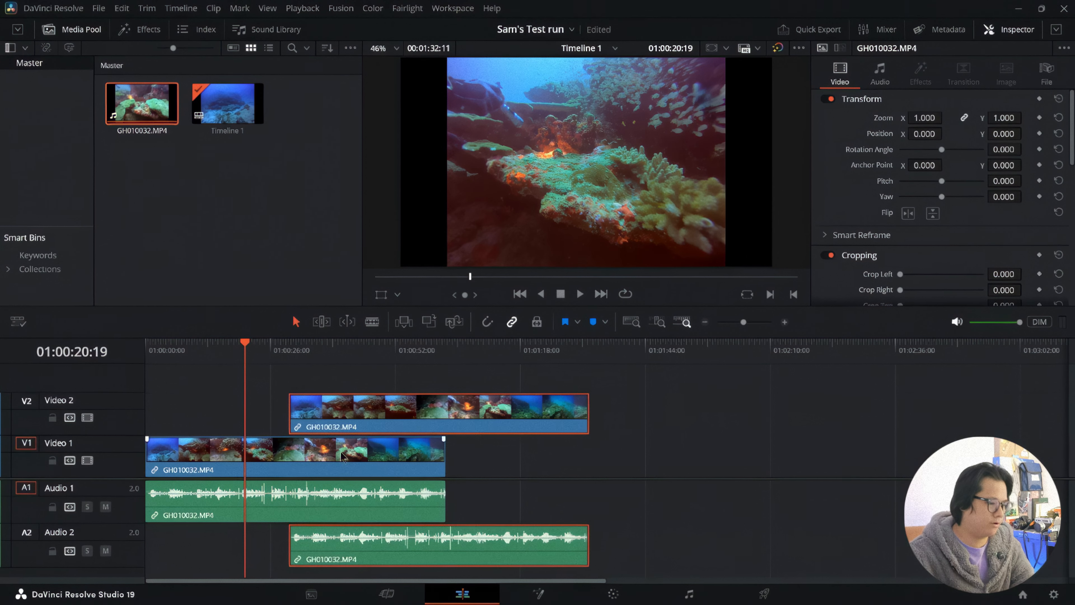
pyautogui.moveTo(330, 424)
pyautogui.mouseDown()
pyautogui.moveTo(485, 423)
pyautogui.moveTo(298, 424)
pyautogui.moveTo(320, 424)
pyautogui.mouseUp()
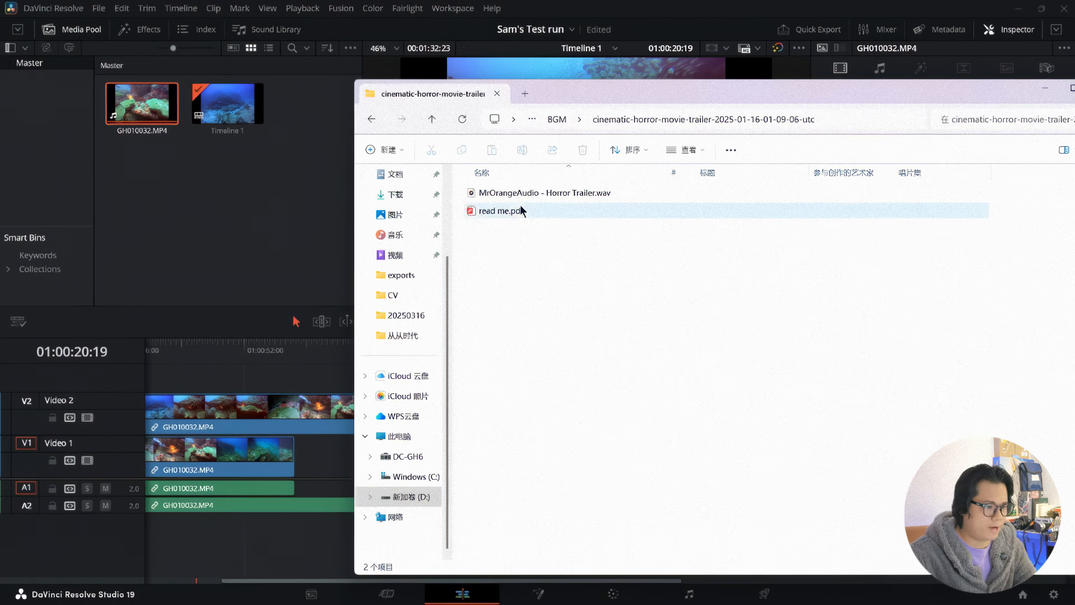
# Step: Add "MrOrangeAudio - Horror Trailer.wav" from the BGM folder to a third audio track and shift it slightly later
pyautogui.moveTo(546, 192); pyautogui.dragTo(213, 525)
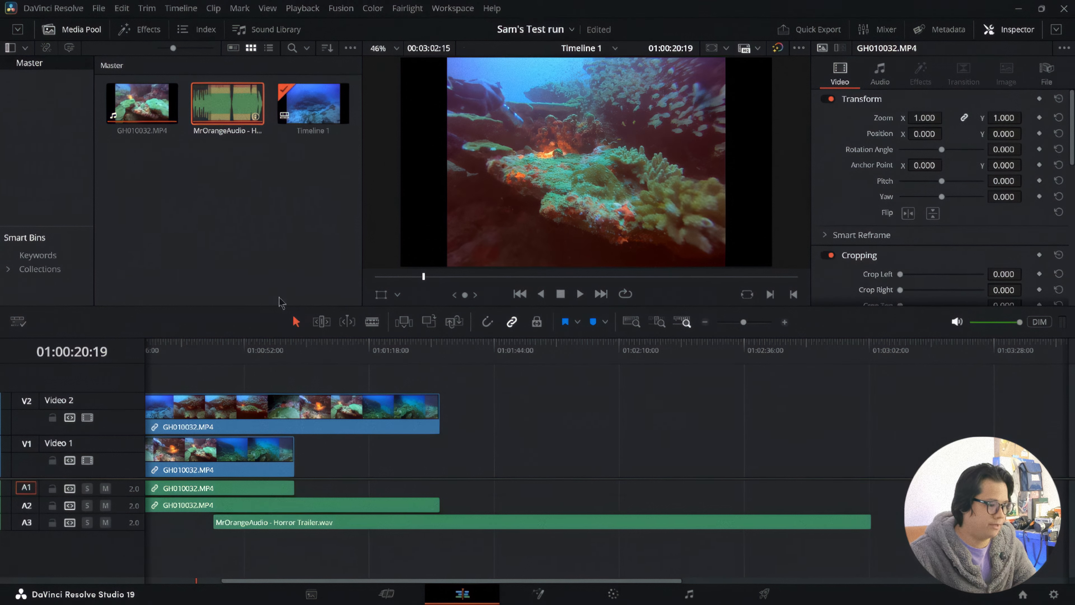
pyautogui.moveTo(248, 525); pyautogui.dragTo(261, 525)
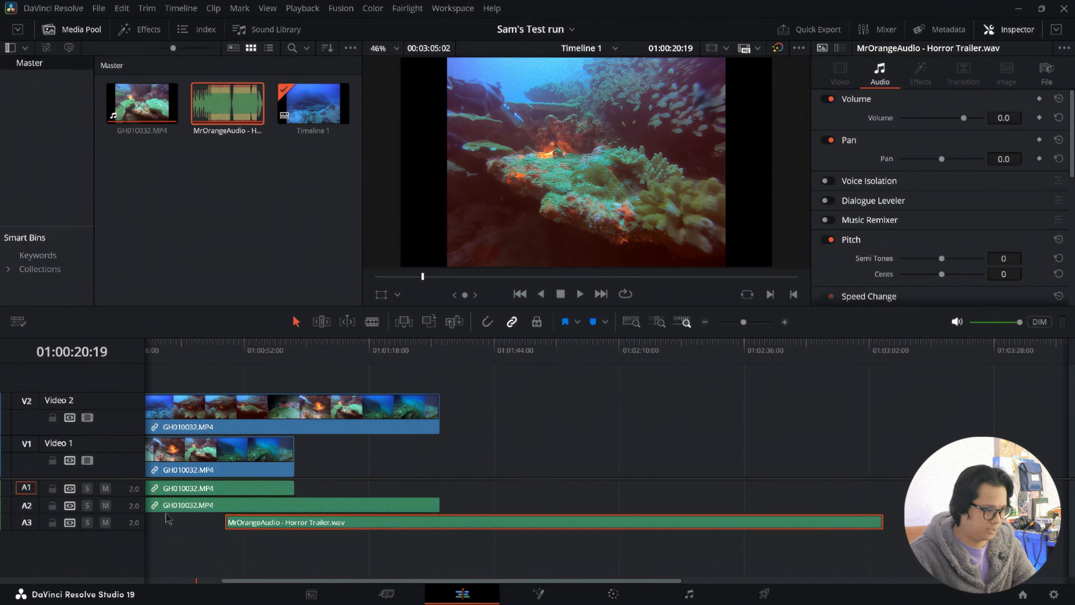
# Step: Find the basic Text title in the effects library and place it on a new track above the Video 2 clip
pyautogui.click(137, 29)
pyautogui.click(315, 48)
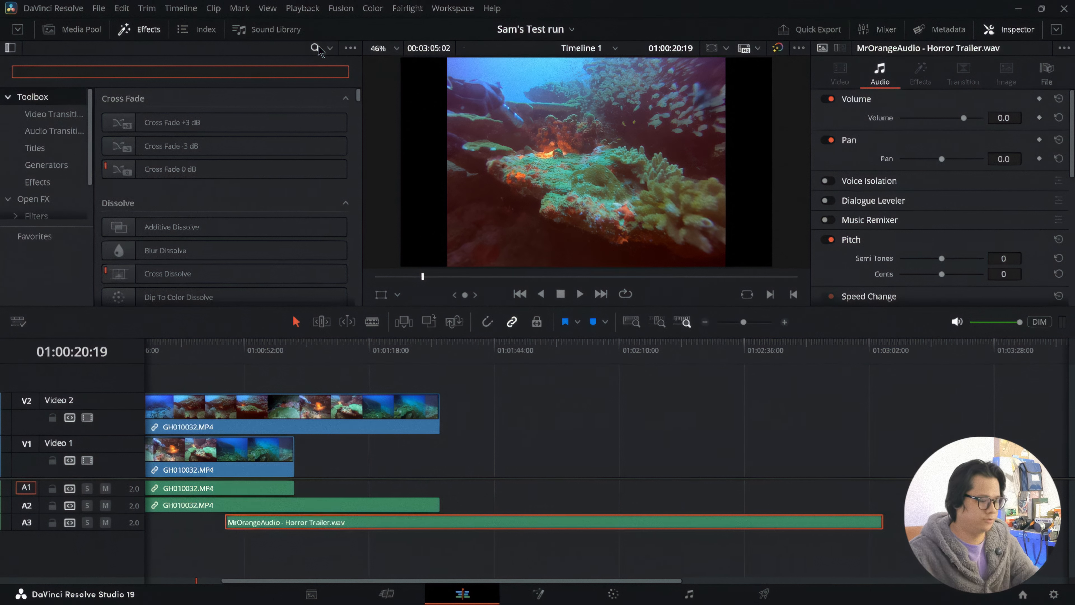
pyautogui.write('text')
pyautogui.moveTo(144, 128); pyautogui.dragTo(259, 375)
pyautogui.click(263, 352)
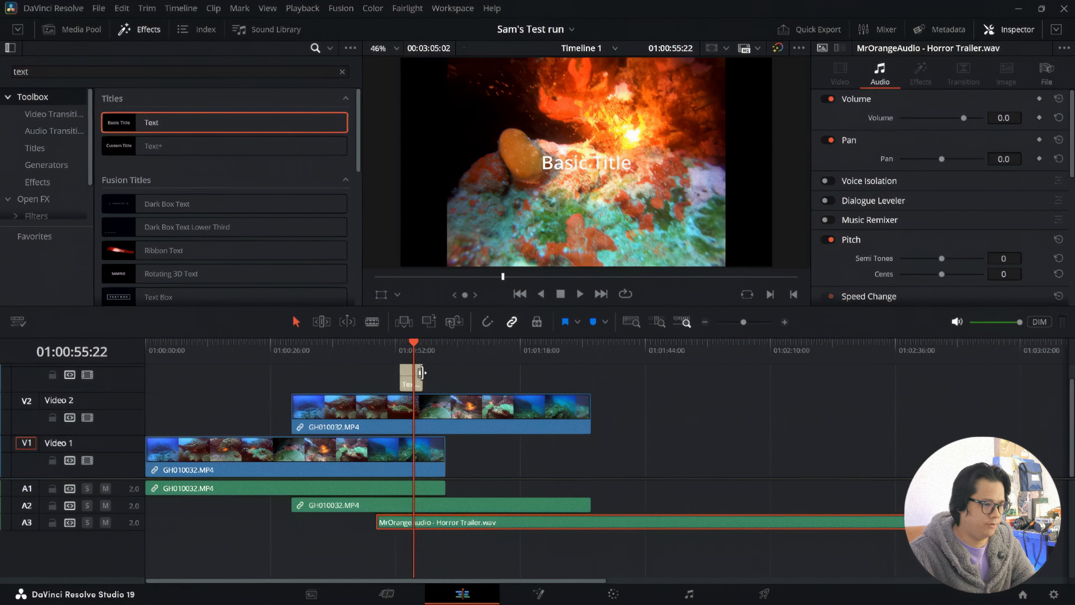
# Step: Extend the title clip to just before the end of the Video 2 clip and change its text to "OCEAN"
pyautogui.moveTo(420, 372); pyautogui.dragTo(654, 440)
pyautogui.hotkey('ctrl', 'a')
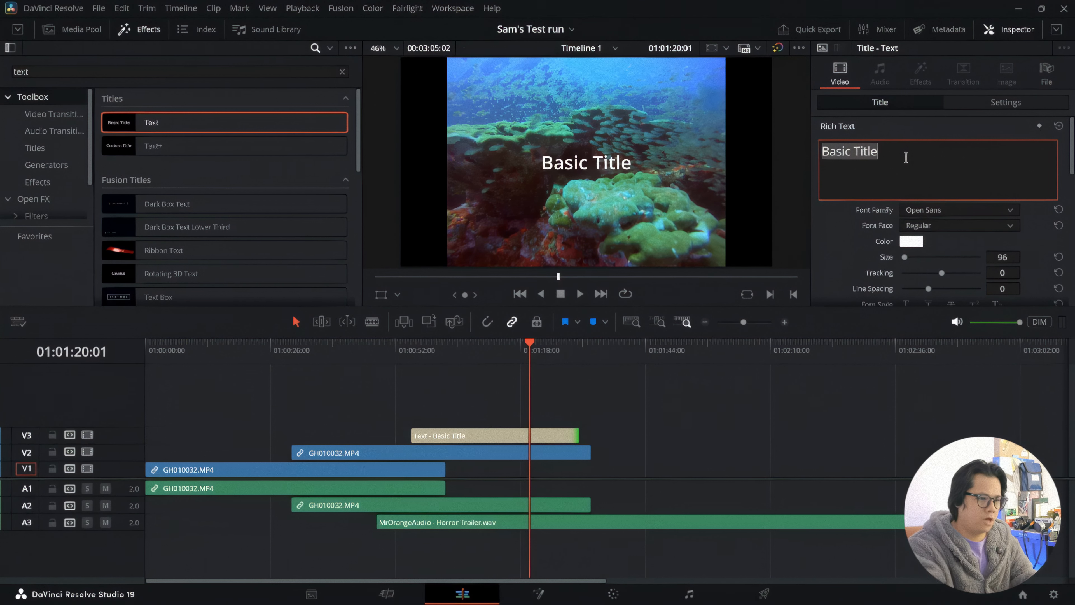
pyautogui.write('OCEAN')
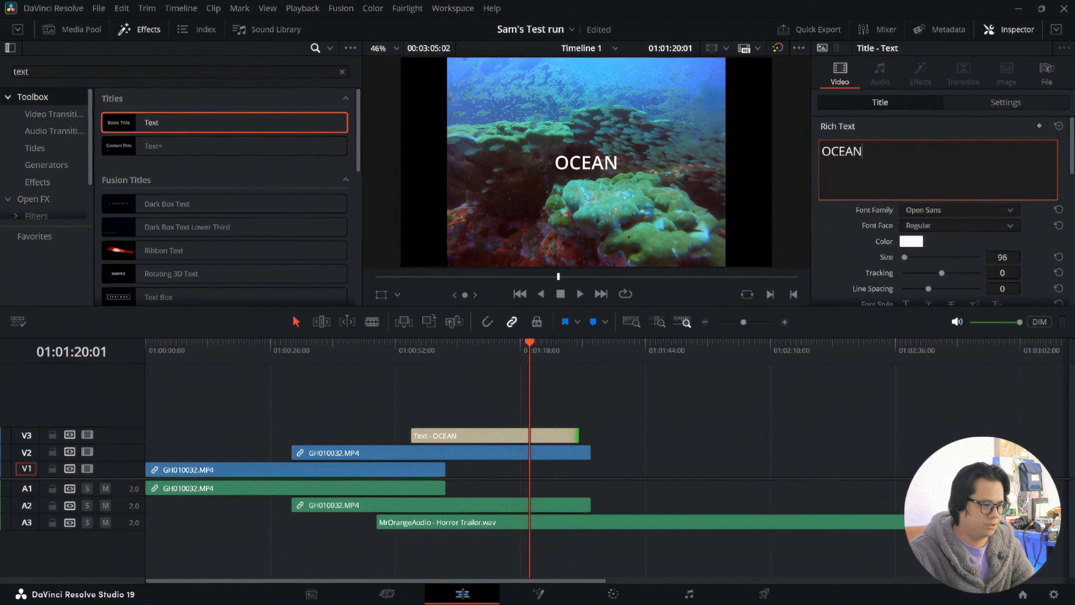
# Step: Disable the Video 3 title track, save the project, and move the playhead back to view the footage without the title
pyautogui.click(87, 435)
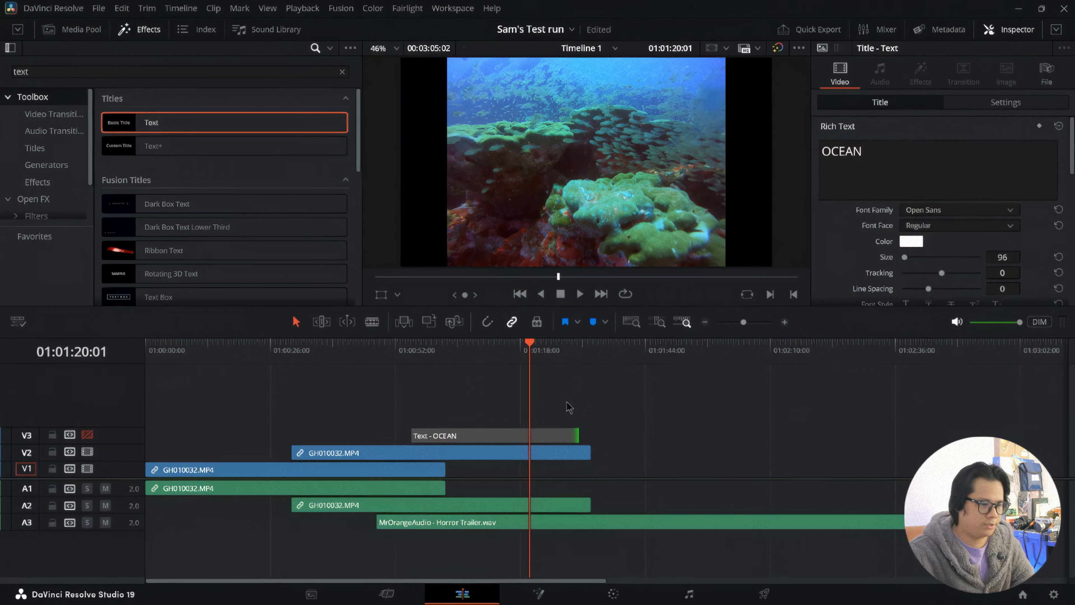
pyautogui.hotkey('ctrl', 's')
pyautogui.hotkey('shift', 'Left')
pyautogui.hotkey('shift', 'Left')
pyautogui.hotkey('shift', 'Left')
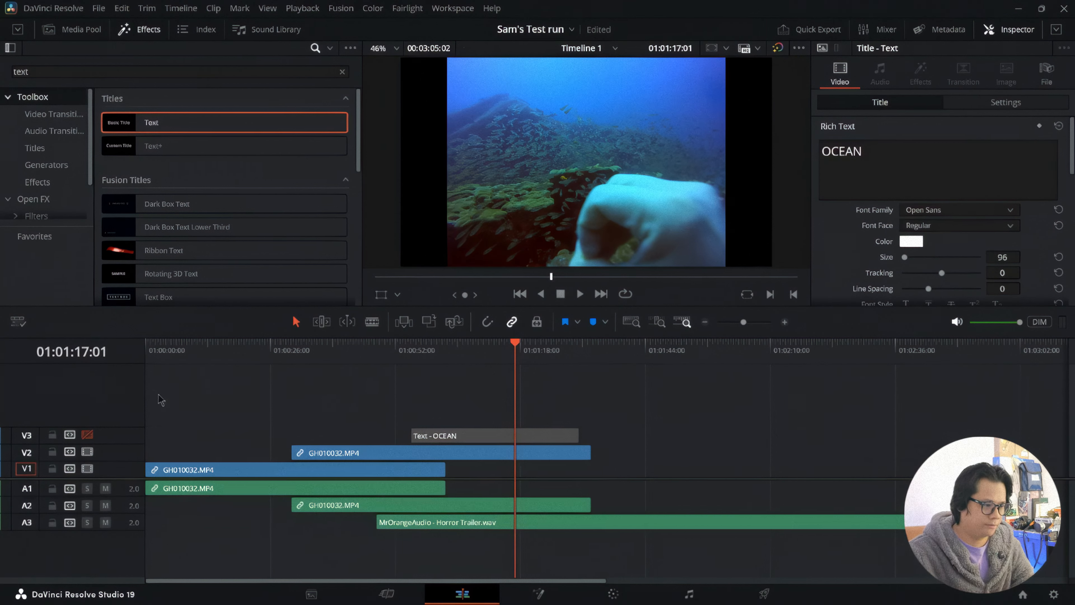
pyautogui.moveTo(522, 350)
pyautogui.mouseDown()
pyautogui.moveTo(444, 350)
pyautogui.moveTo(522, 350)
pyautogui.mouseUp()
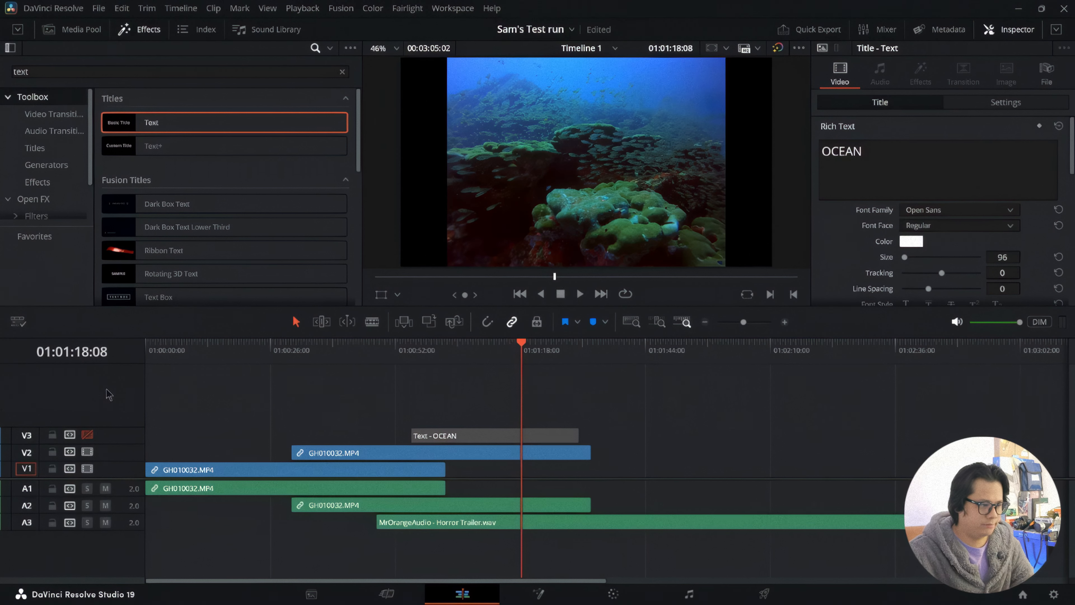
# Step: Re-enable the Video 3 track and toggle it off and on to compare the frame near 01:01:15:17 with and without the title
pyautogui.click(87, 435)
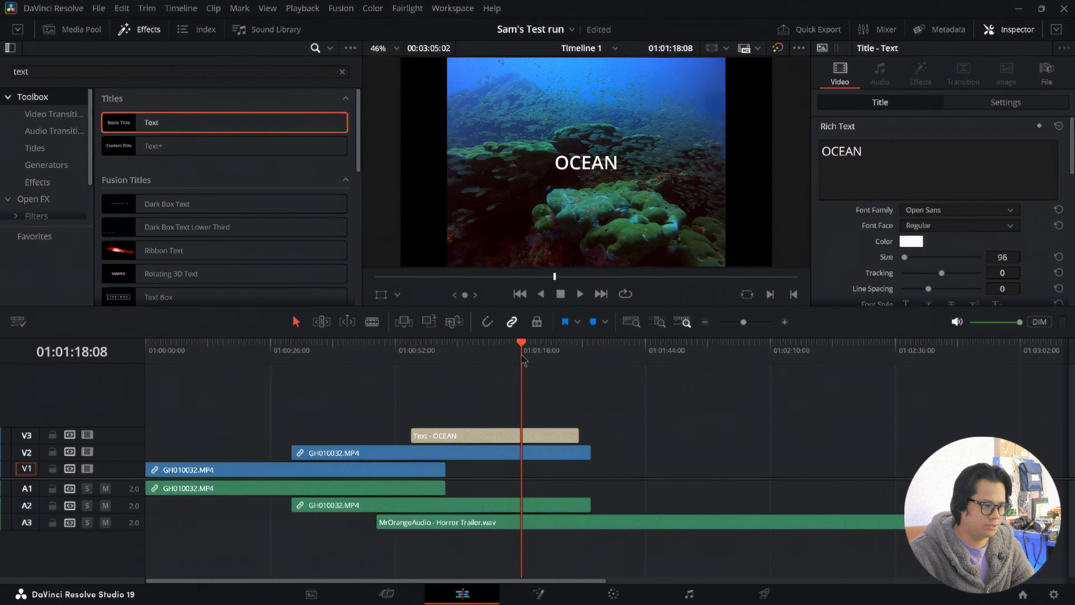
pyautogui.moveTo(523, 350); pyautogui.dragTo(508, 349)
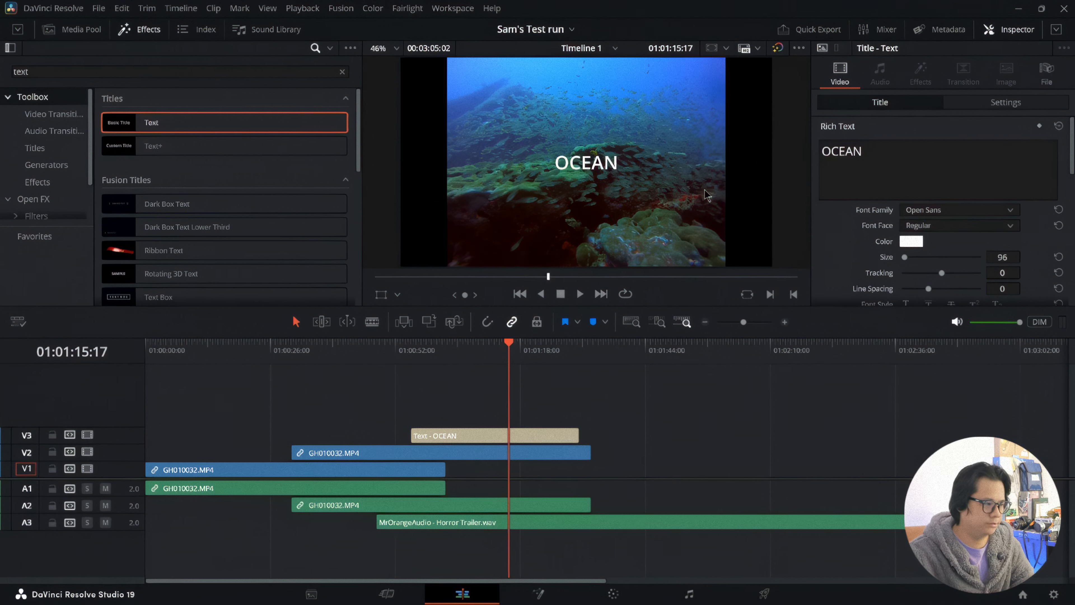
pyautogui.click(87, 435)
pyautogui.click(88, 435)
pyautogui.click(87, 435)
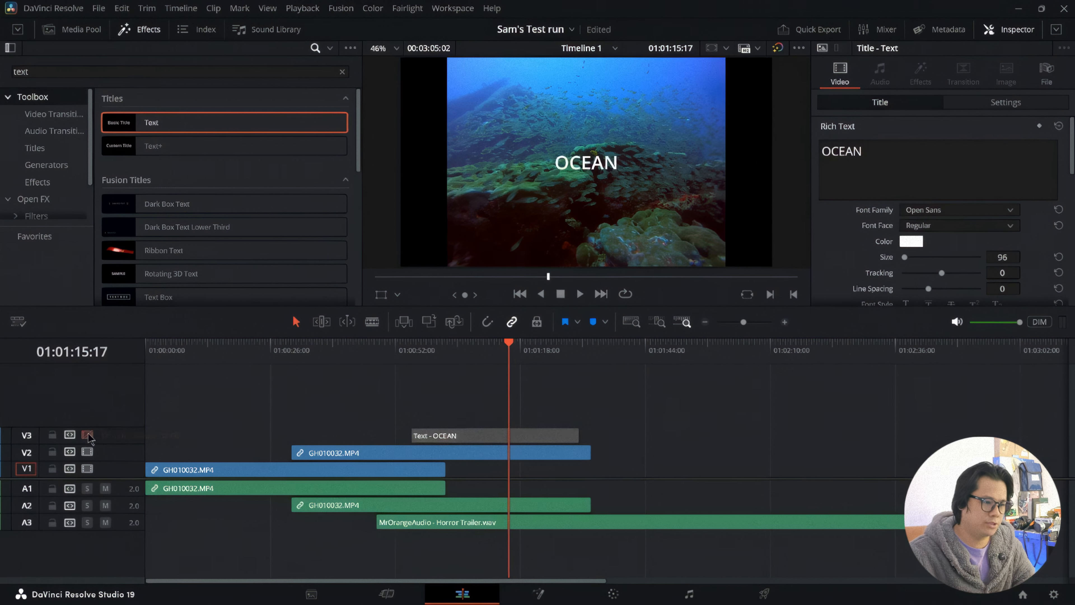
# Step: Move the Video 2 clip, the OCEAN title and the music to the timeline start, and trim the music to the video clips' end
pyautogui.moveTo(382, 453); pyautogui.dragTo(236, 453)
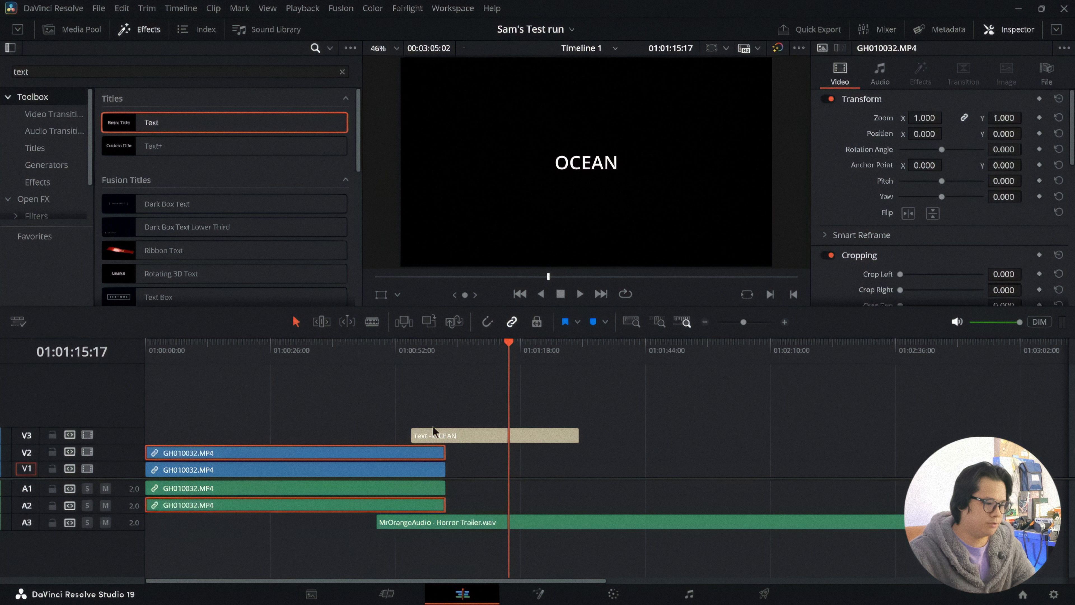
pyautogui.moveTo(446, 430); pyautogui.dragTo(165, 435)
pyautogui.moveTo(398, 523); pyautogui.dragTo(167, 522)
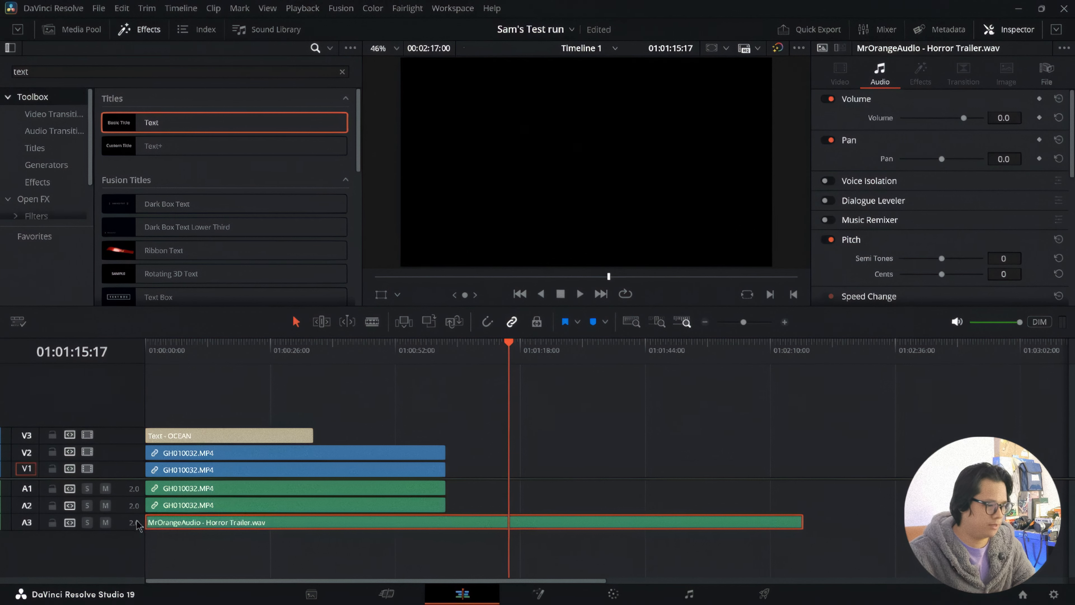
pyautogui.moveTo(802, 523); pyautogui.dragTo(443, 537)
# Step: Play the stacked clips and title briefly from about 01:00:25:16
pyautogui.moveTo(280, 356)
pyautogui.mouseDown()
pyautogui.moveTo(245, 364)
pyautogui.moveTo(268, 363)
pyautogui.mouseUp()
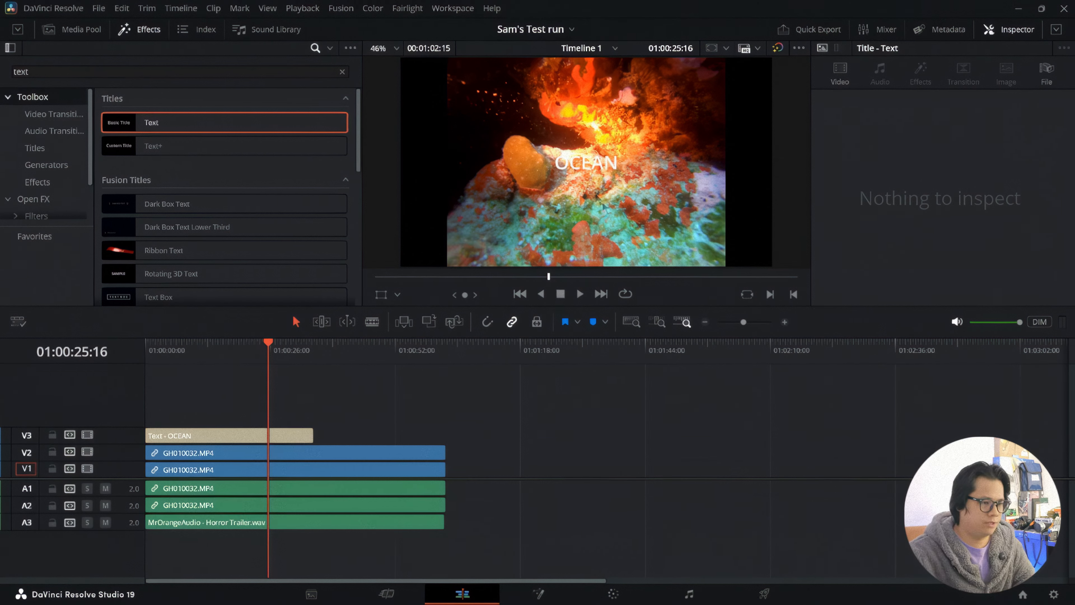
pyautogui.press('space')
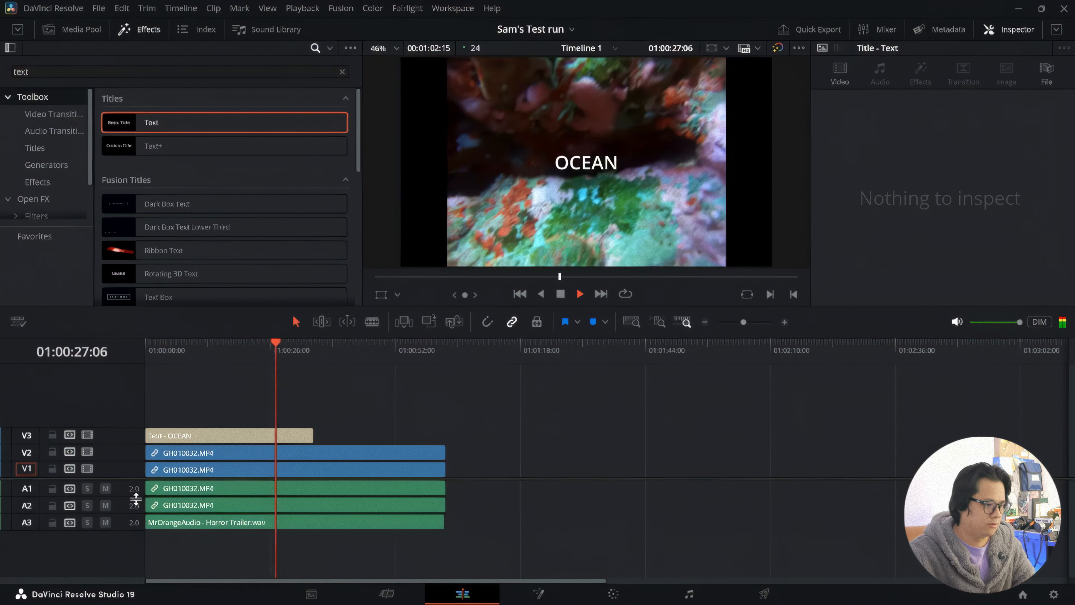
pyautogui.press('space')
# Step: Mute the Audio 3 music track and disable the Video 3 title track
pyautogui.click(239, 527)
pyautogui.moveTo(114, 528)
pyautogui.mouseDown()
pyautogui.moveTo(110, 551)
pyautogui.moveTo(114, 527)
pyautogui.mouseUp()
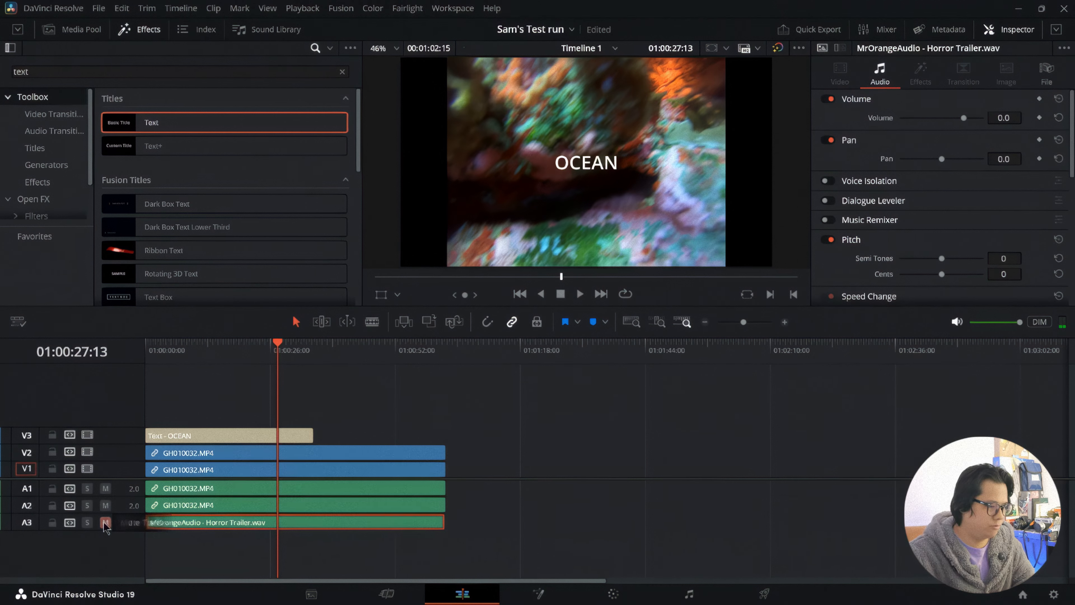
pyautogui.click(105, 523)
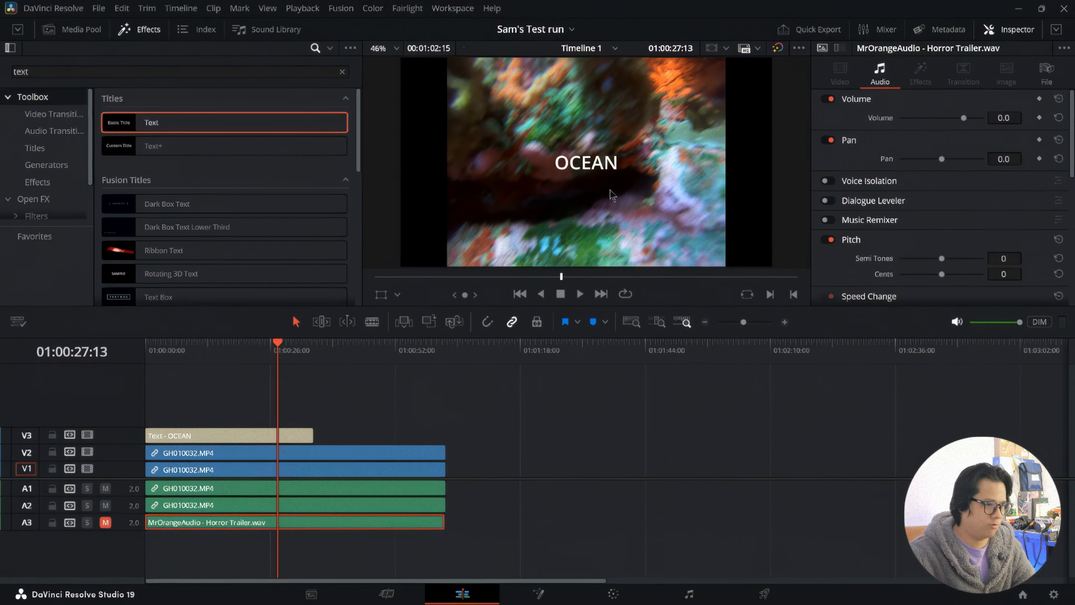
pyautogui.click(87, 435)
pyautogui.moveTo(291, 353); pyautogui.dragTo(220, 363)
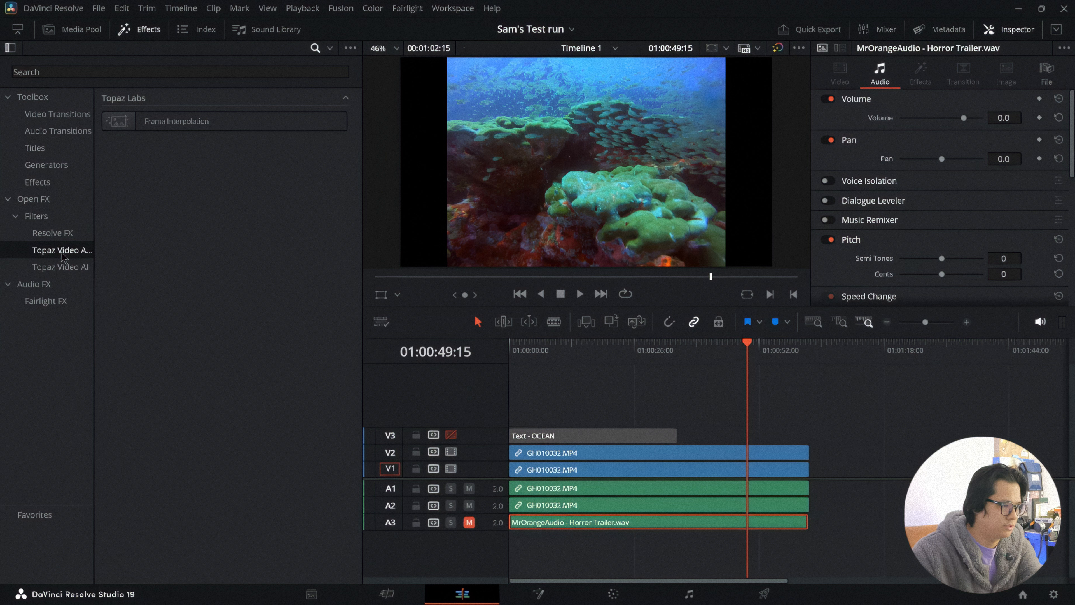
# Step: Examine the Topaz Video AI and Fairlight FX categories of the effects library and close the library
pyautogui.click(61, 267)
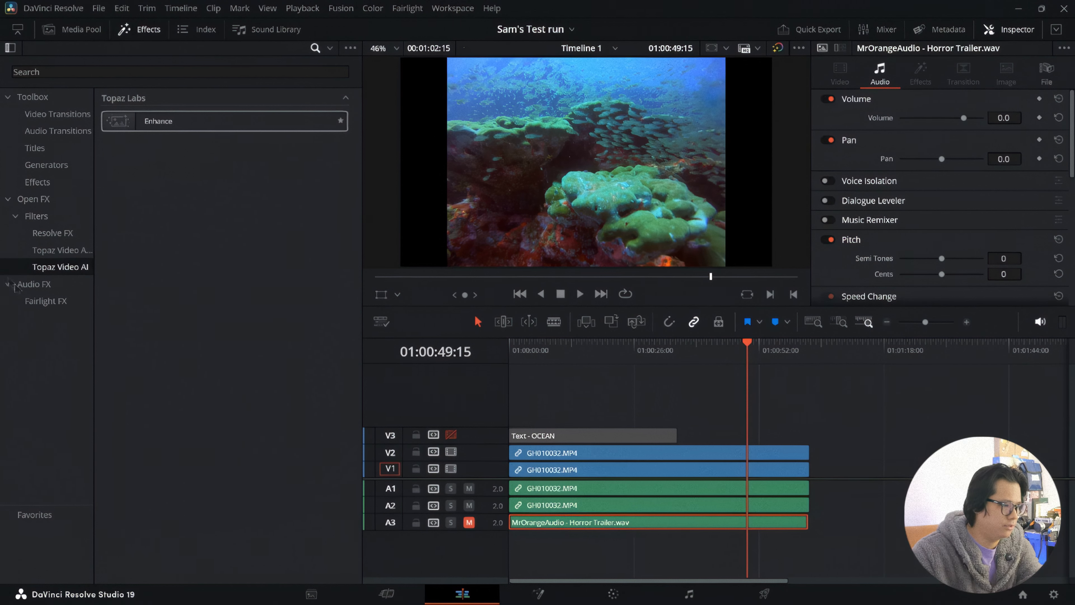
pyautogui.click(25, 299)
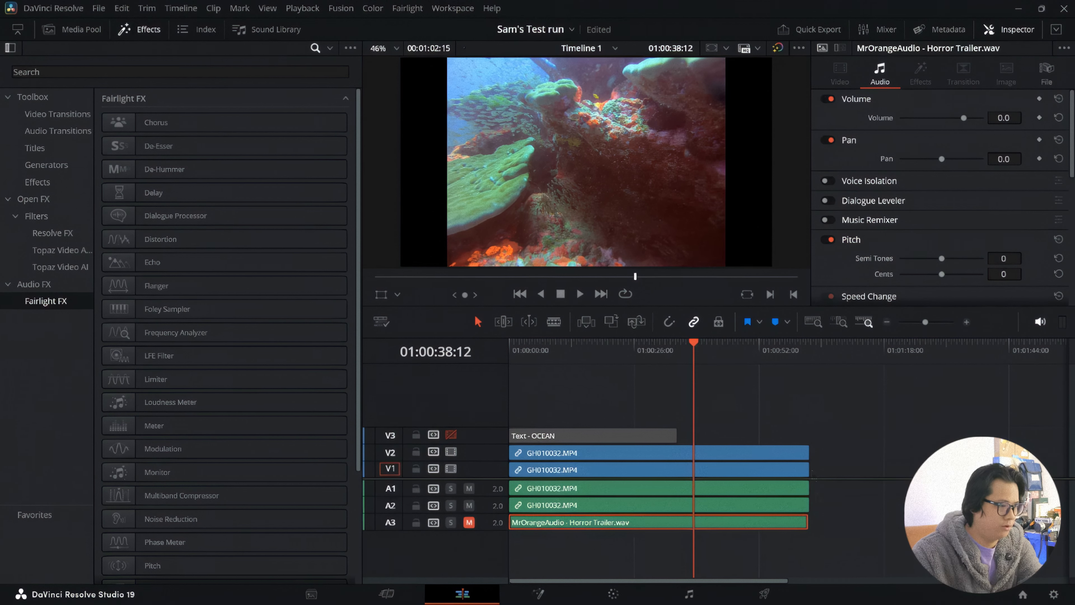
pyautogui.click(144, 31)
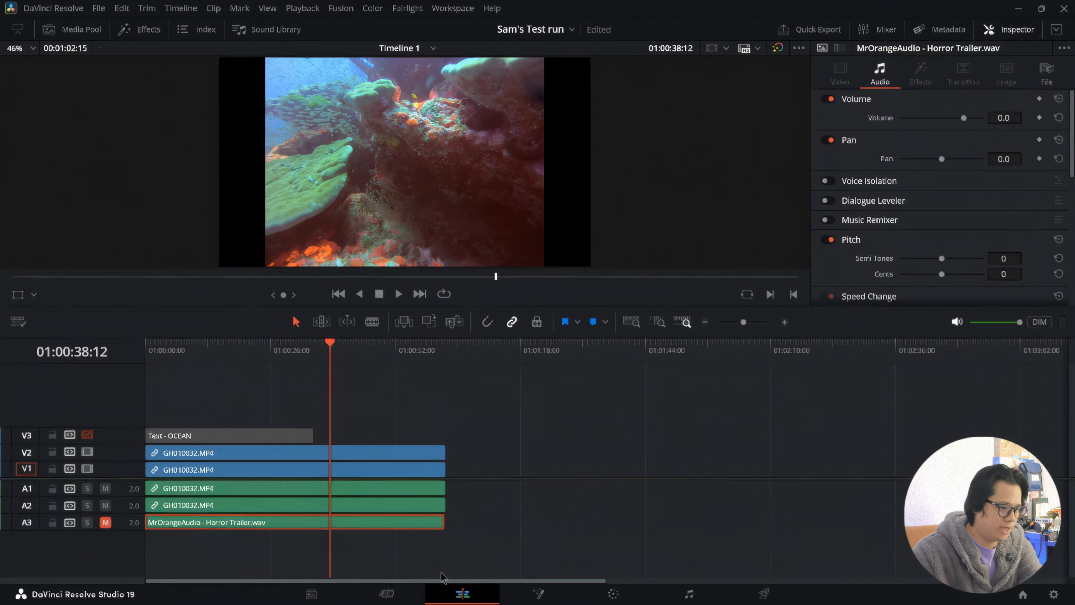